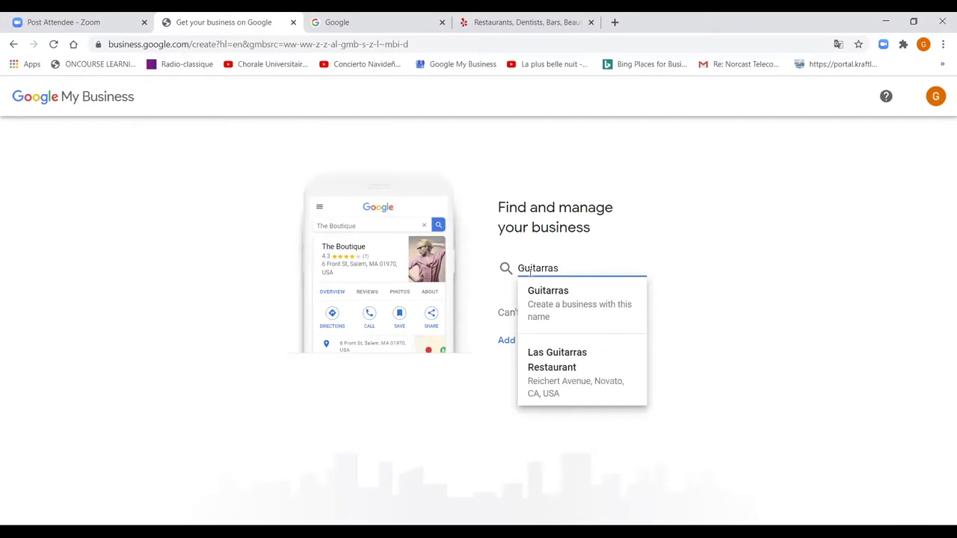
# - Search business names for 'Mexico', then dismiss the suggestions list
pyautogui.write('Me')
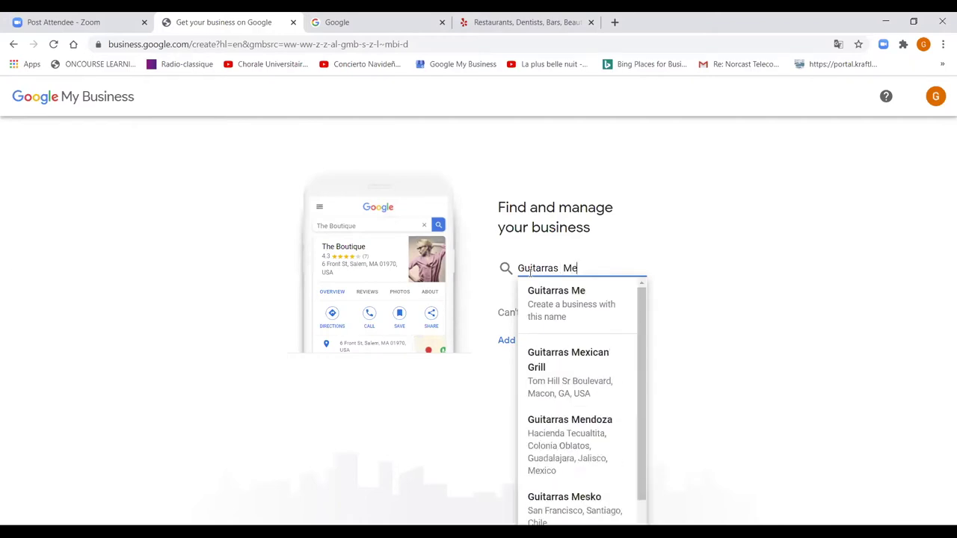
pyautogui.write('xico')
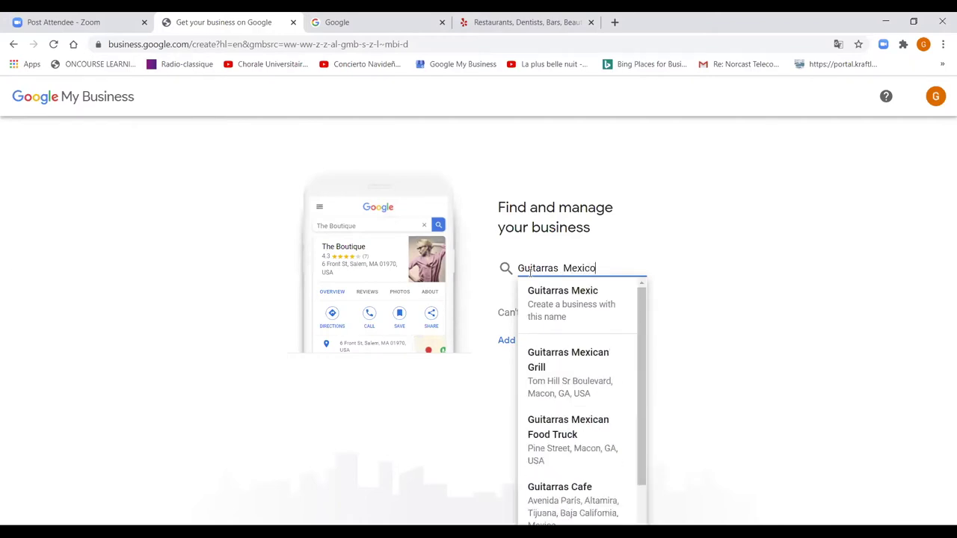
pyautogui.scroll(-1, 548, 431)
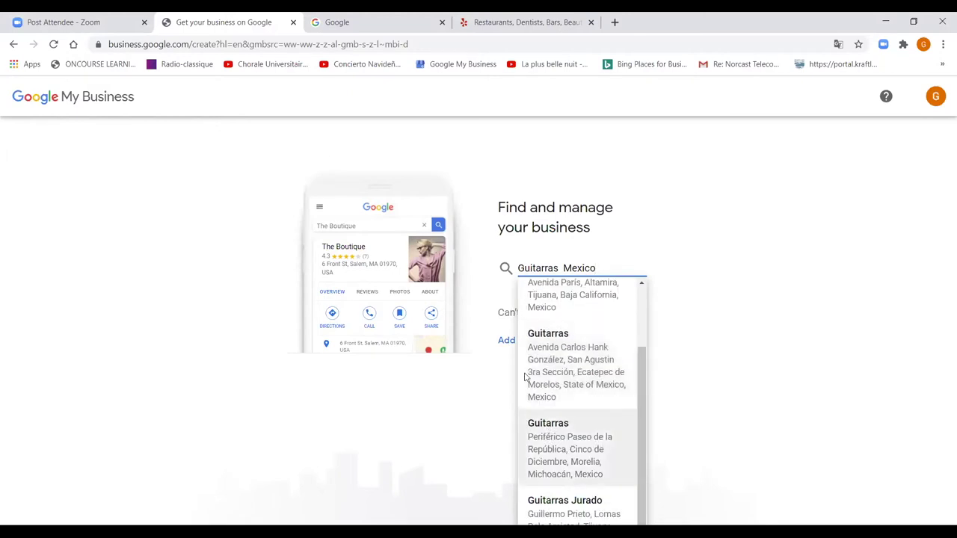
pyautogui.scroll(1, 574, 359)
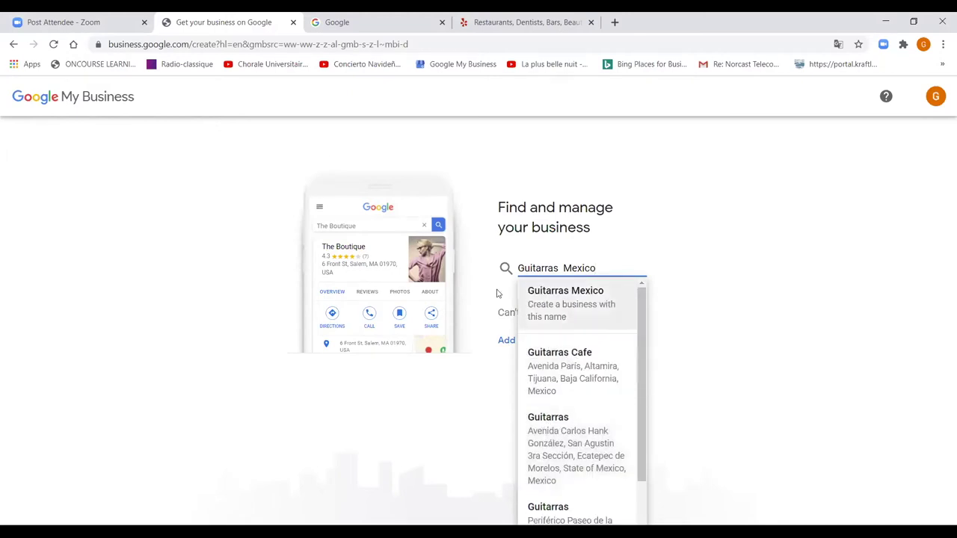
pyautogui.click(649, 268)
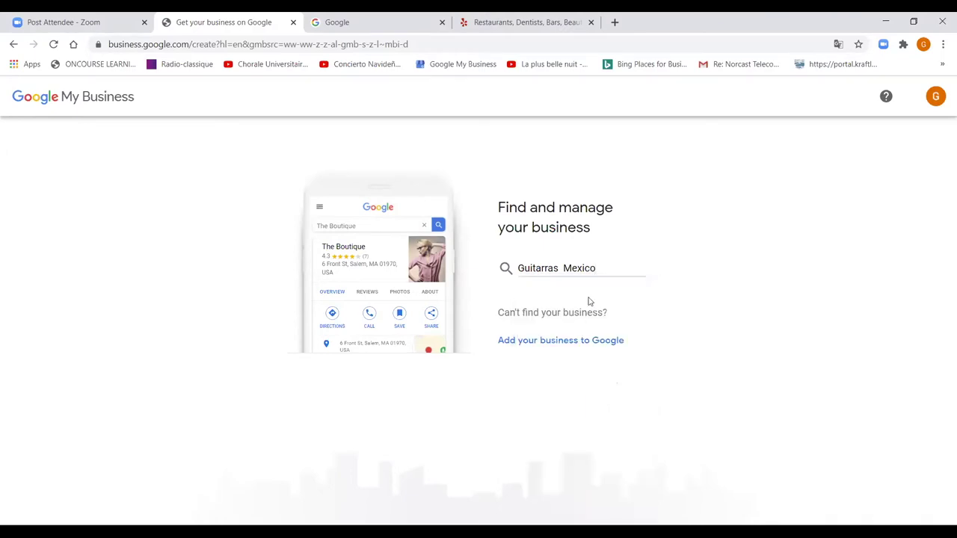
# - Add a new business named 'Guitarras mexico' and continue to the next setup step
pyautogui.click(534, 346)
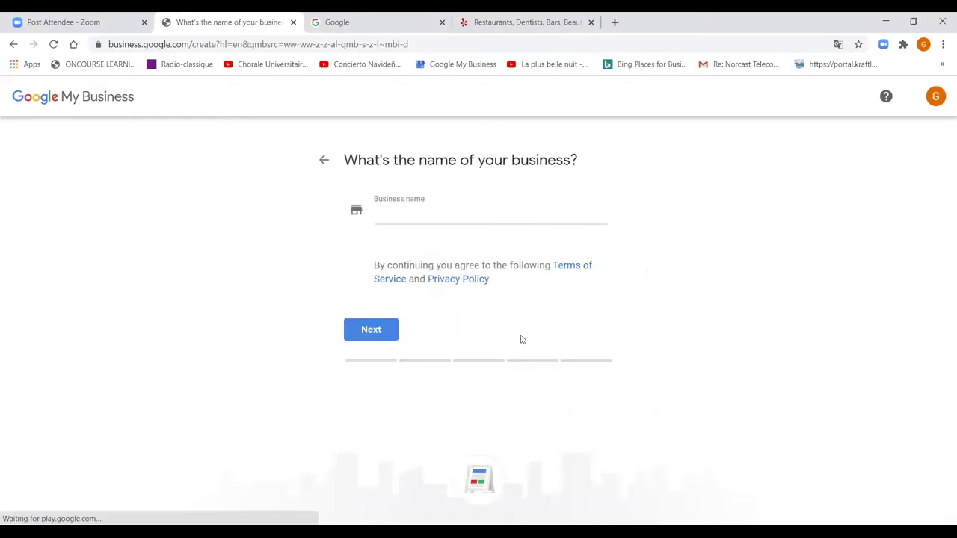
pyautogui.click(392, 211)
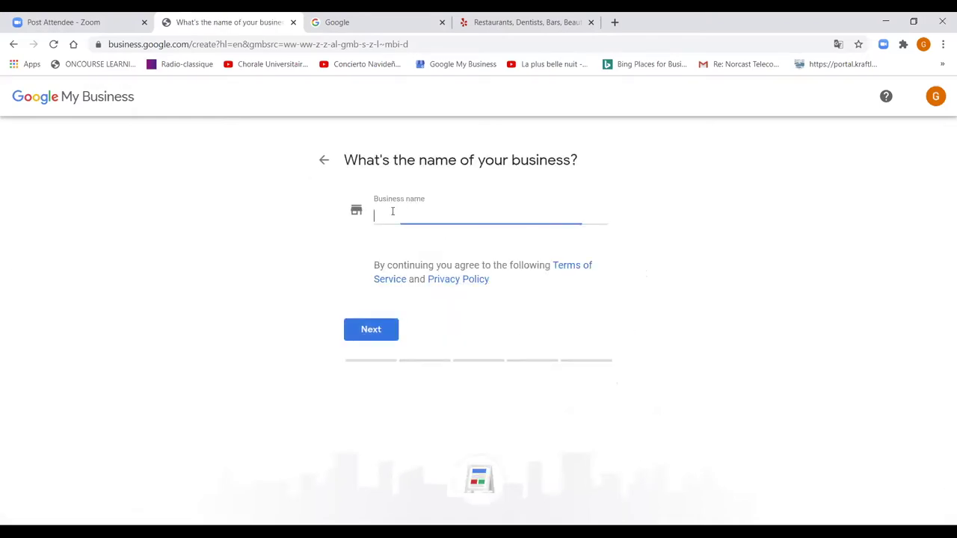
pyautogui.write('Gu')
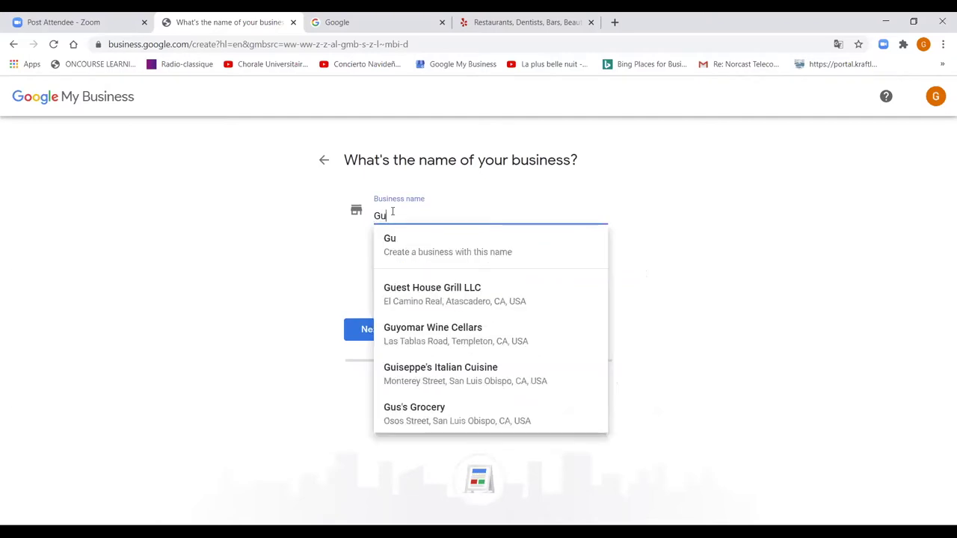
pyautogui.write('itarras m')
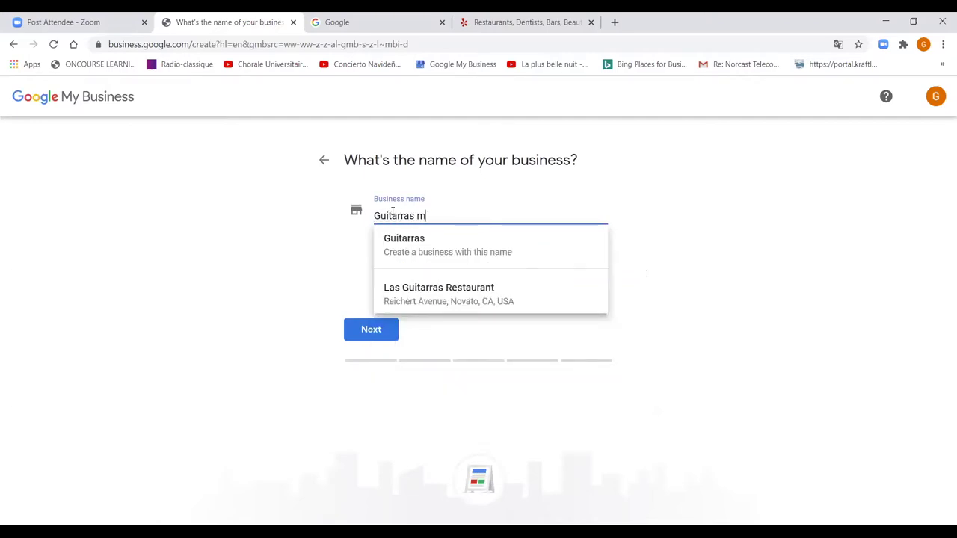
pyautogui.write('eci')
pyautogui.press('BackSpace')
pyautogui.press('BackSpace')
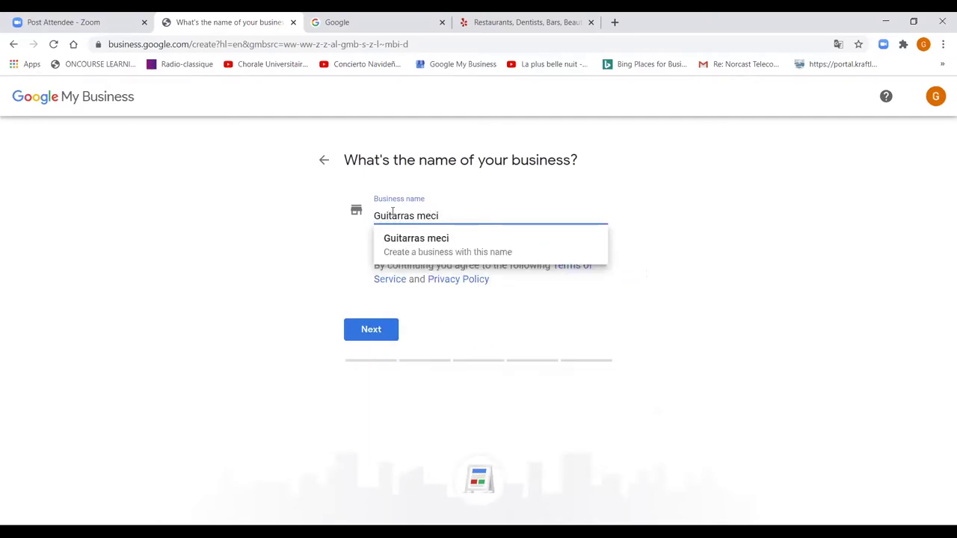
pyautogui.write('xico')
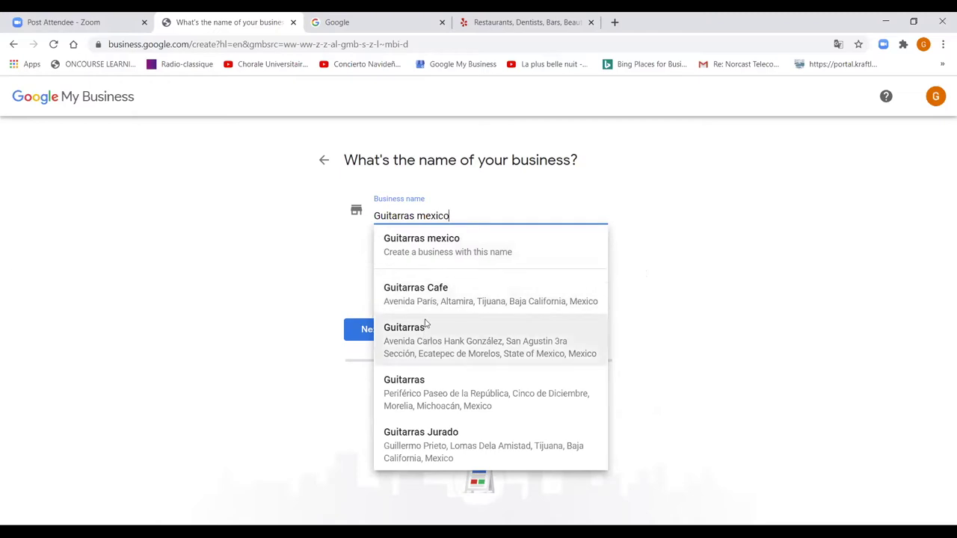
pyautogui.click(434, 249)
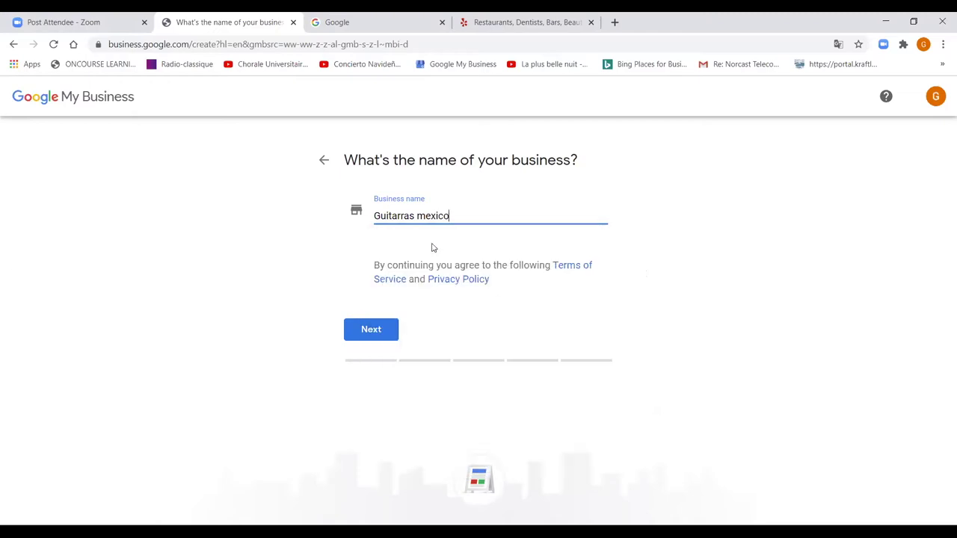
pyautogui.click(376, 334)
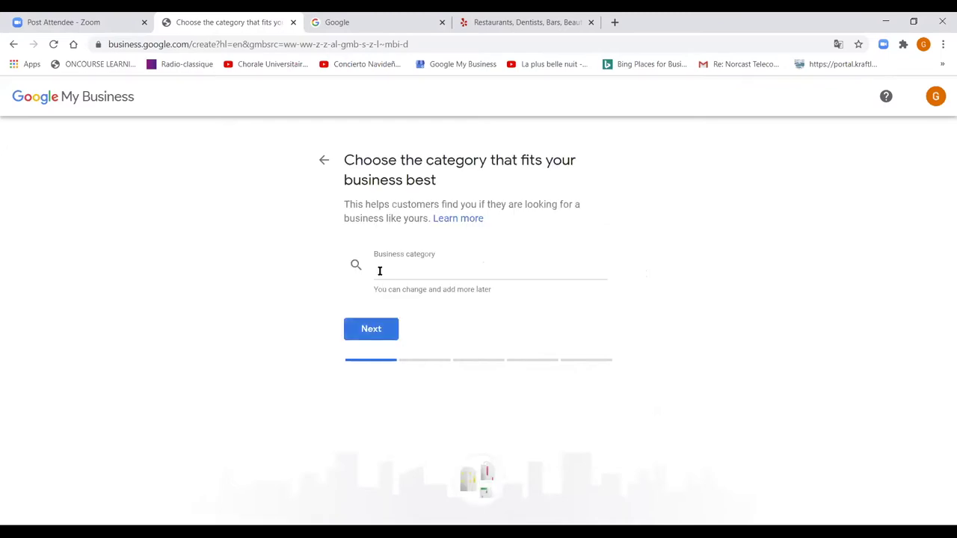
# - Search 'mu' and set the business category to Music store, then continue
pyautogui.click(380, 271)
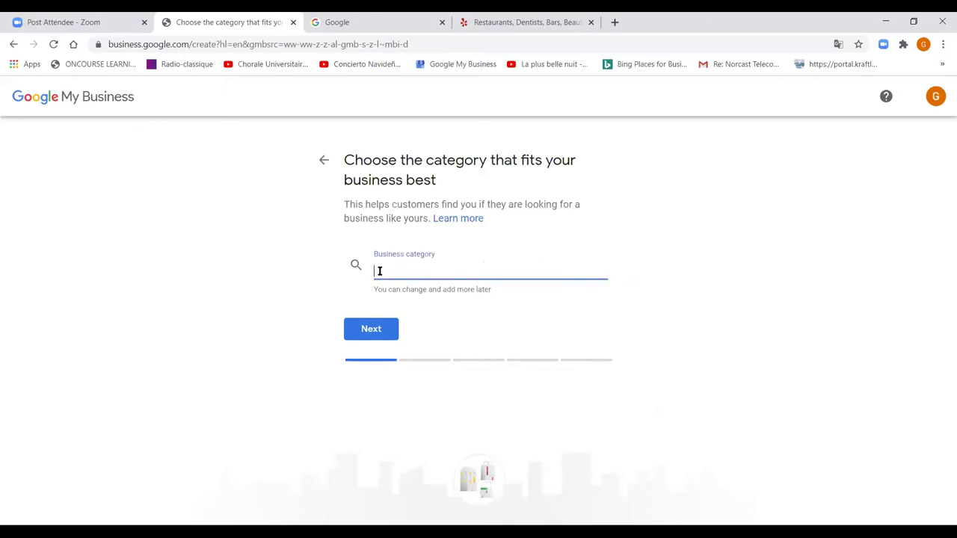
pyautogui.write('mu')
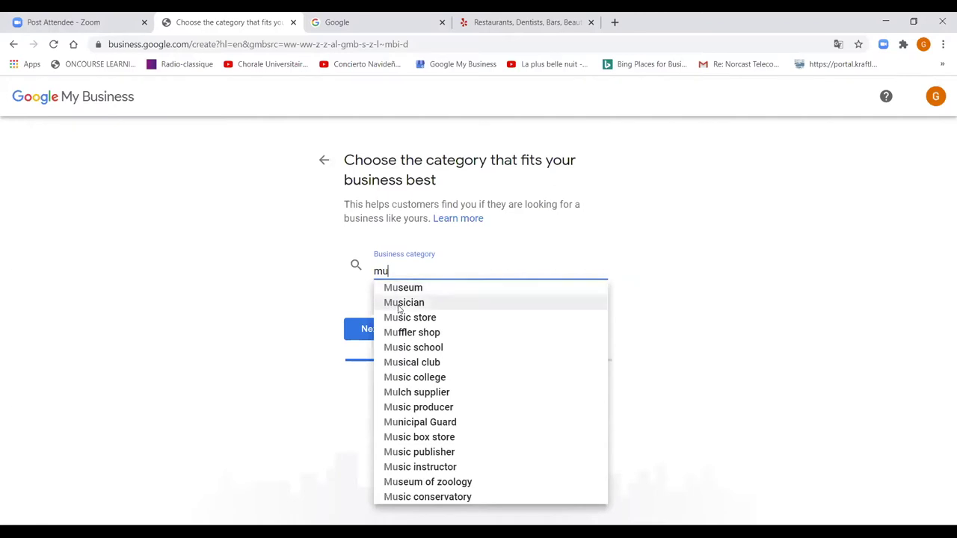
pyautogui.click(401, 317)
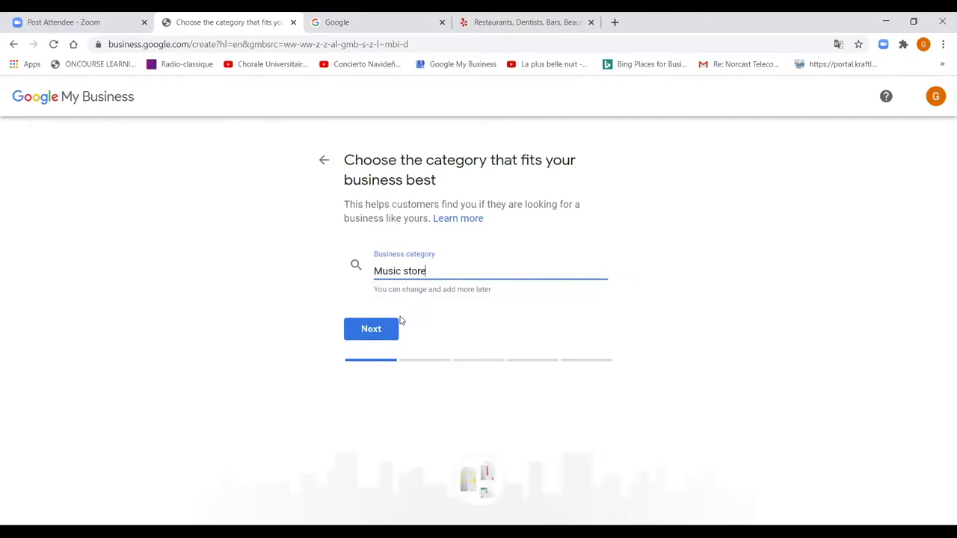
pyautogui.write(',')
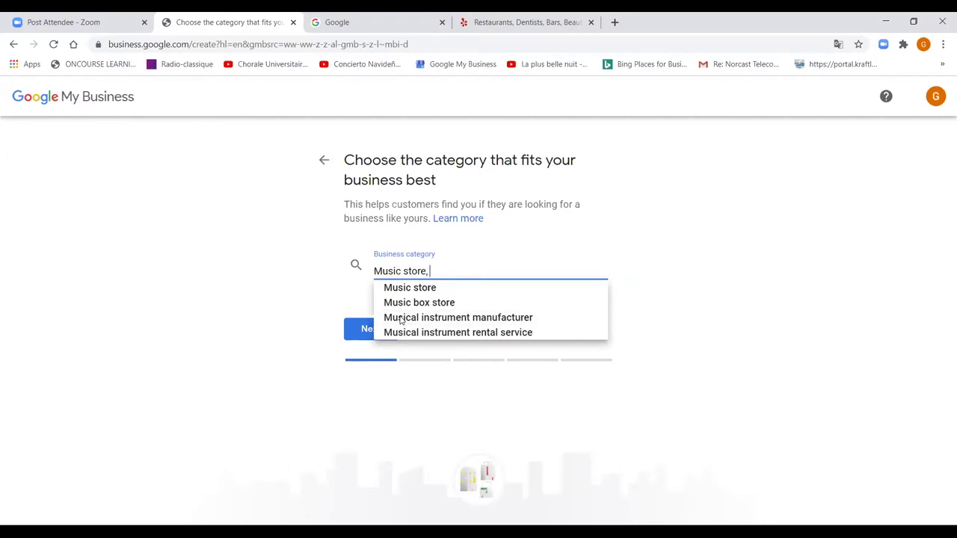
pyautogui.write(' in')
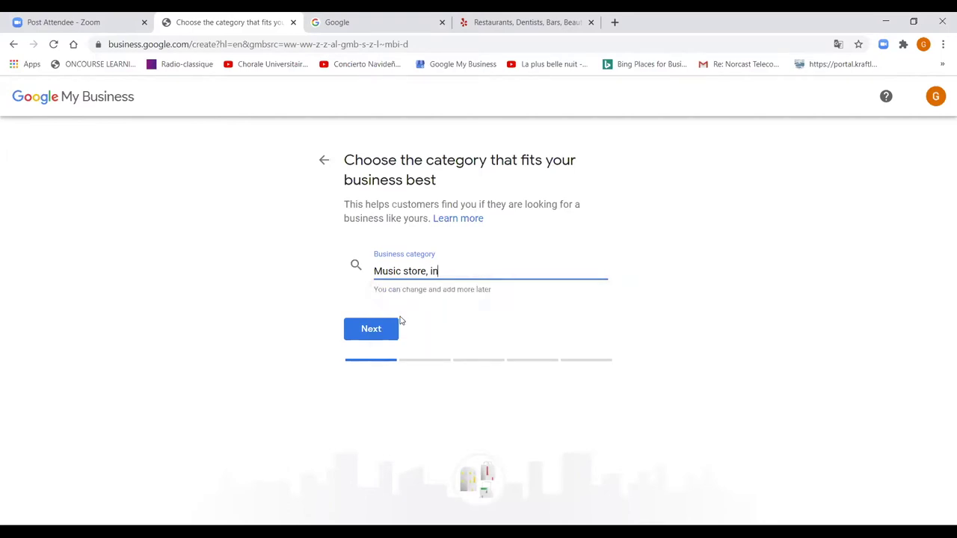
pyautogui.write('s')
pyautogui.press('BackSpace')
pyautogui.press('BackSpace')
pyautogui.press('BackSpace')
pyautogui.press('BackSpace')
pyautogui.press('BackSpace')
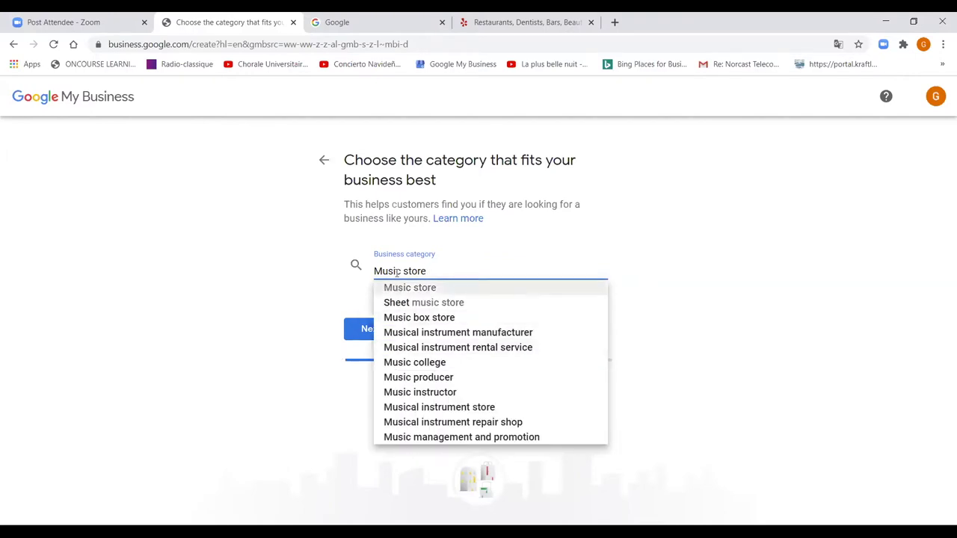
pyautogui.press('Down')
pyautogui.press('Down')
pyautogui.press('Down')
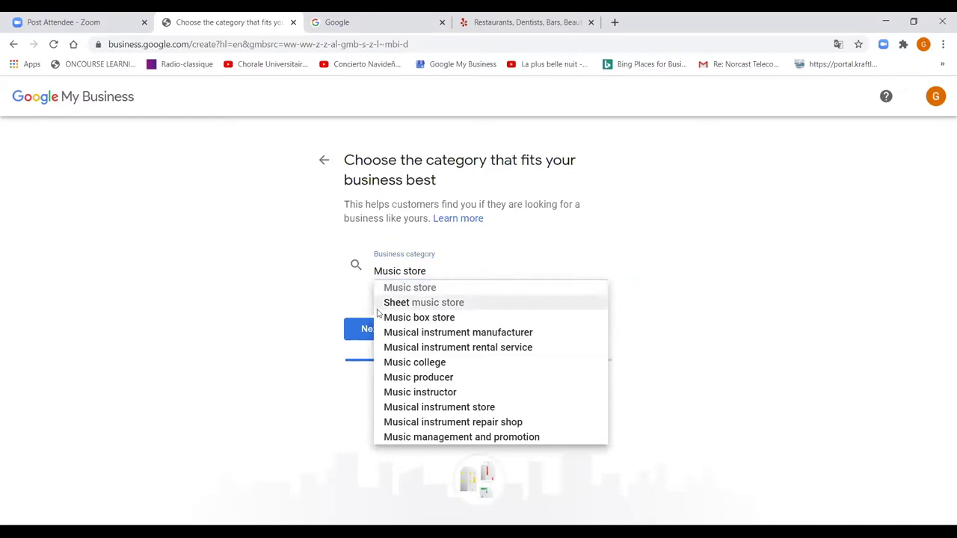
pyautogui.click(358, 338)
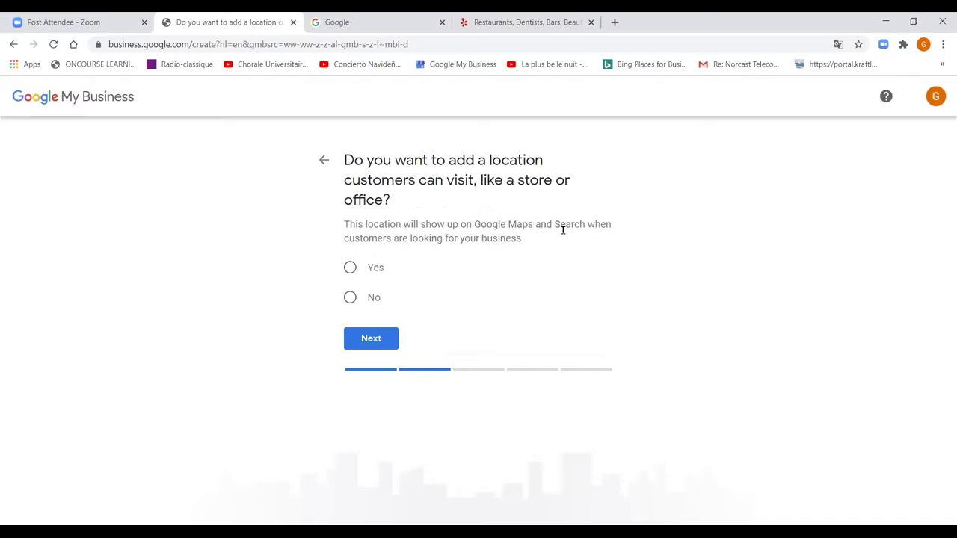
pyautogui.click(351, 269)
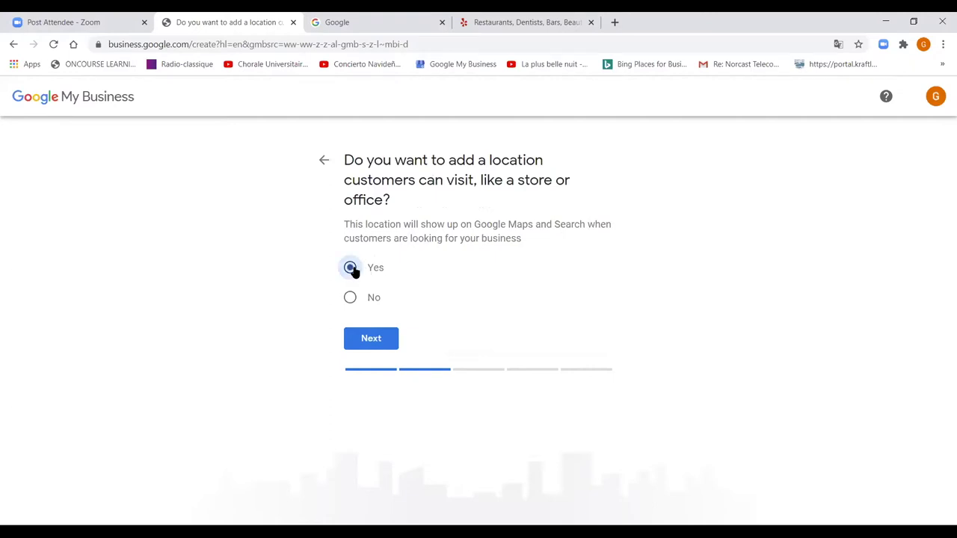
pyautogui.click(367, 346)
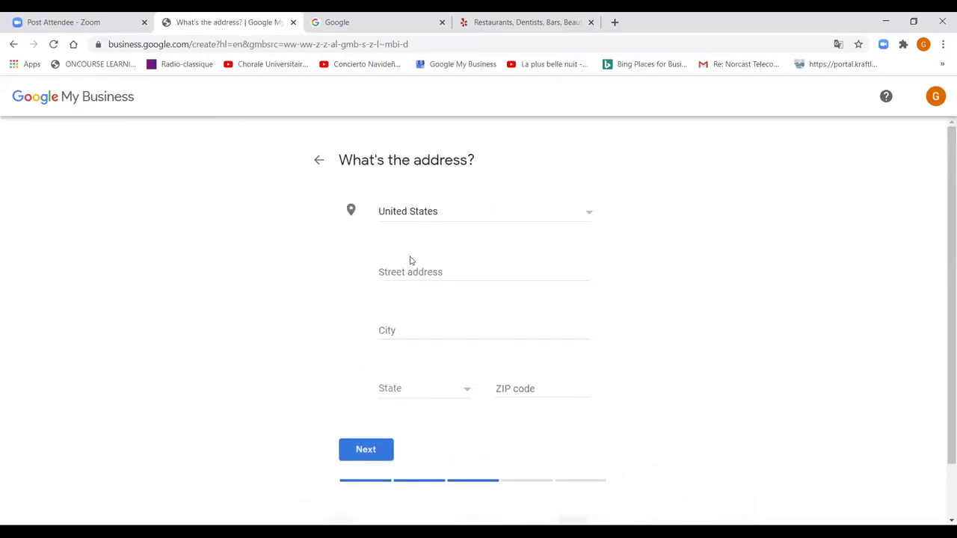
pyautogui.click(404, 269)
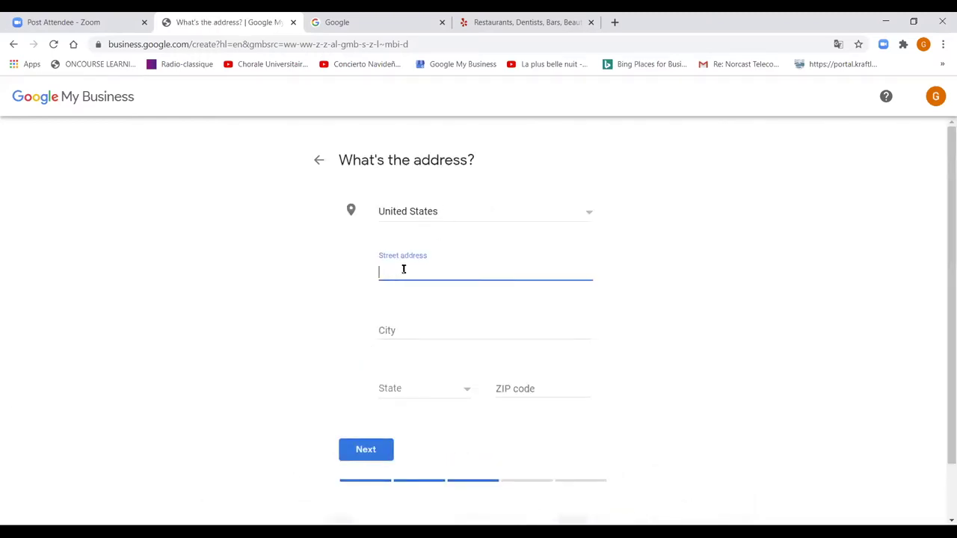
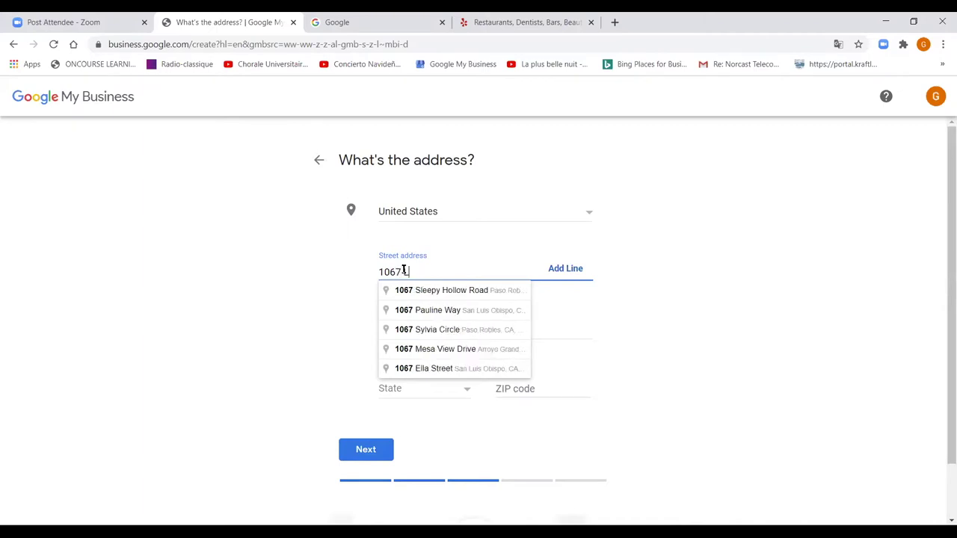
pyautogui.click(358, 322)
# - Enter city Los Osos, state California and ZIP 93402, then submit the address
pyautogui.click(408, 324)
pyautogui.write('Los Osos')
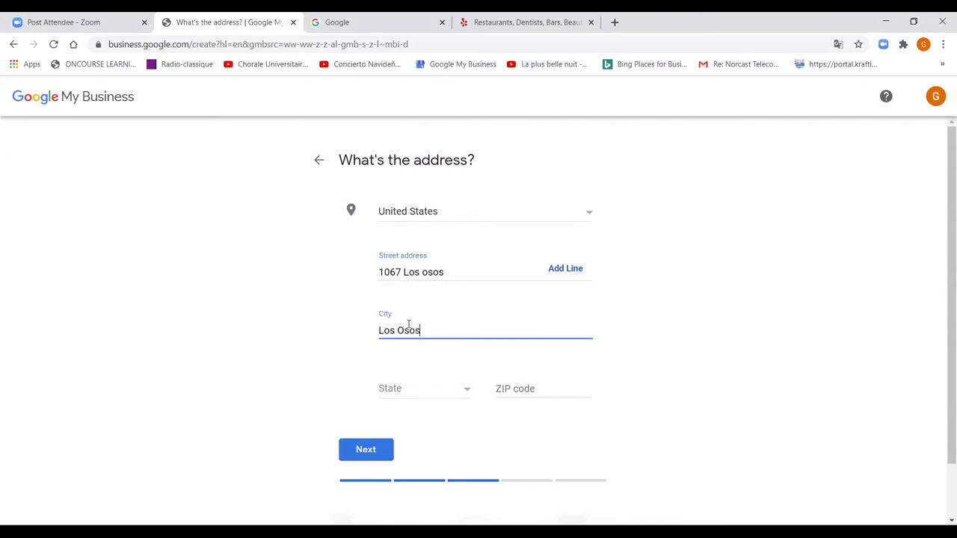
pyautogui.click(467, 393)
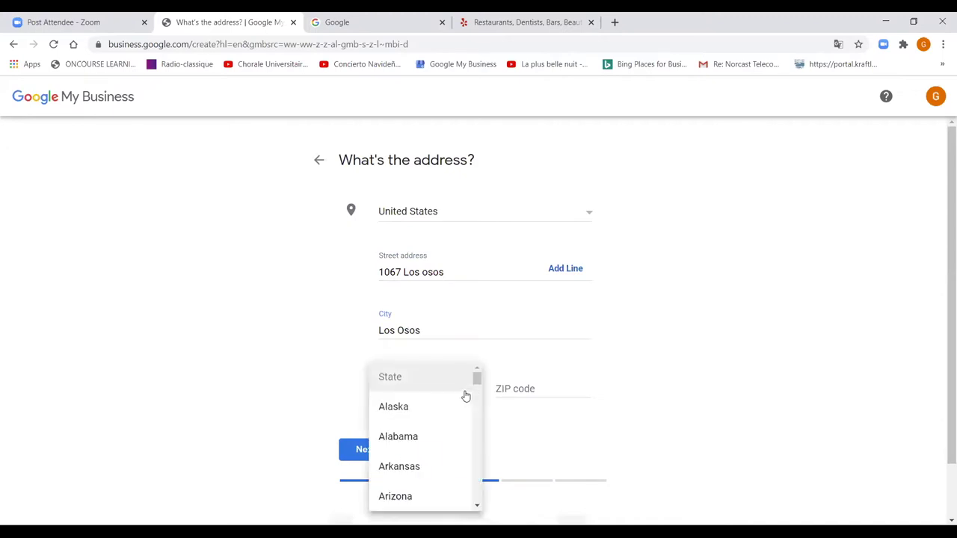
pyautogui.scroll(-1, 391, 455)
pyautogui.click(393, 464)
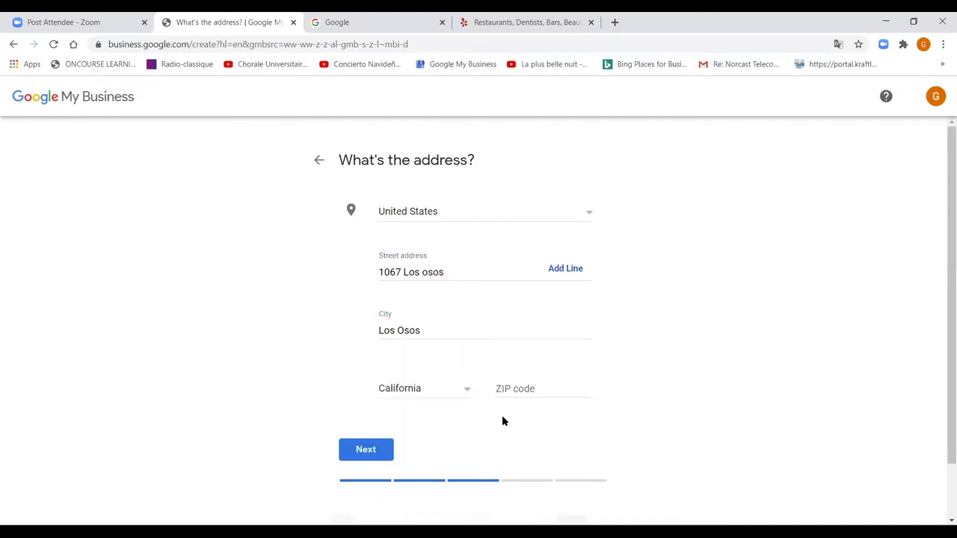
pyautogui.click(516, 389)
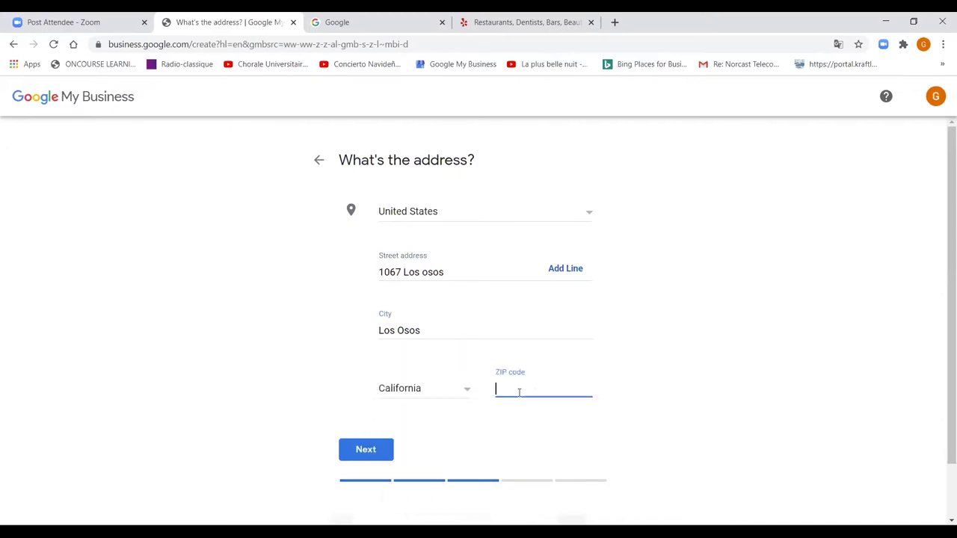
pyautogui.write('93402')
pyautogui.click(366, 451)
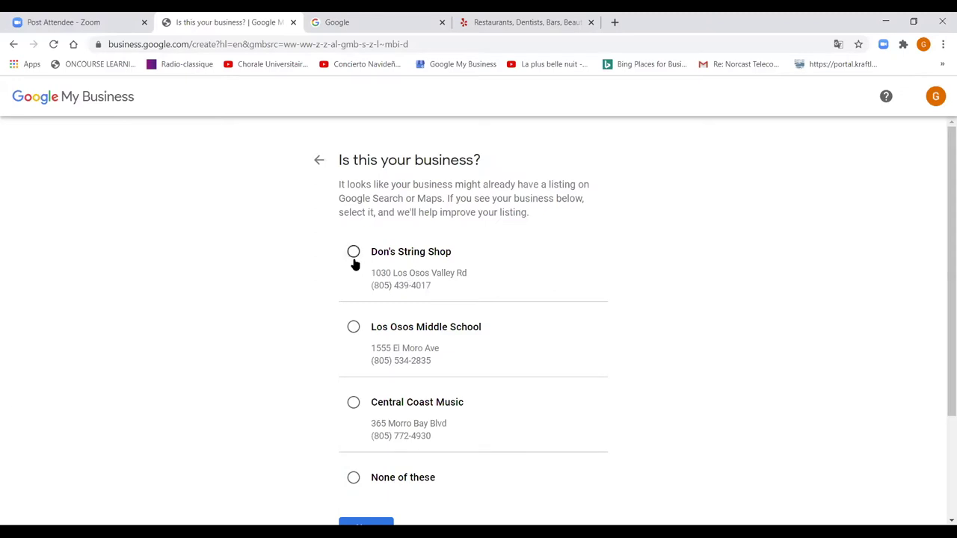
# - Pick 'None of these', accept the map location, and answer 'No, I don't' to serving elsewhere
pyautogui.click(356, 481)
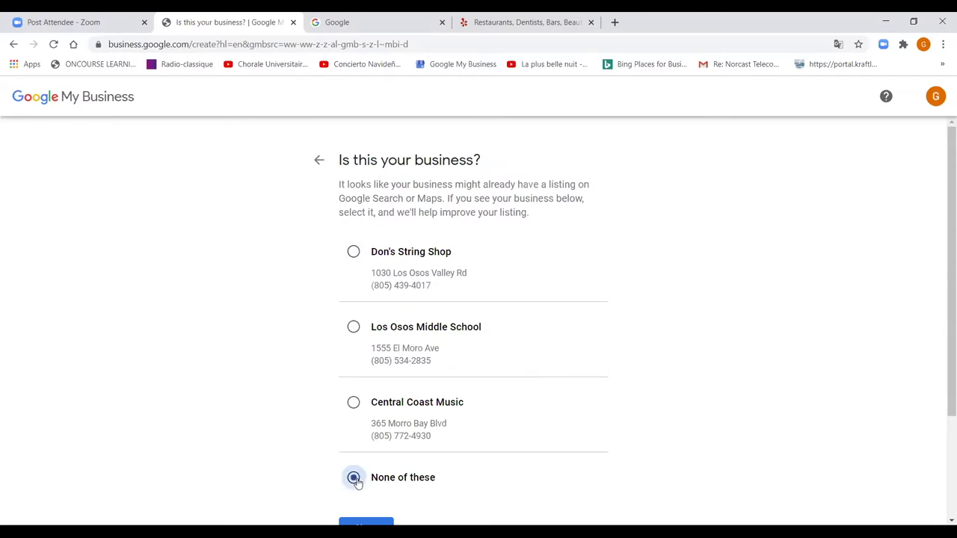
pyautogui.scroll(-2, 357, 483)
pyautogui.click(368, 408)
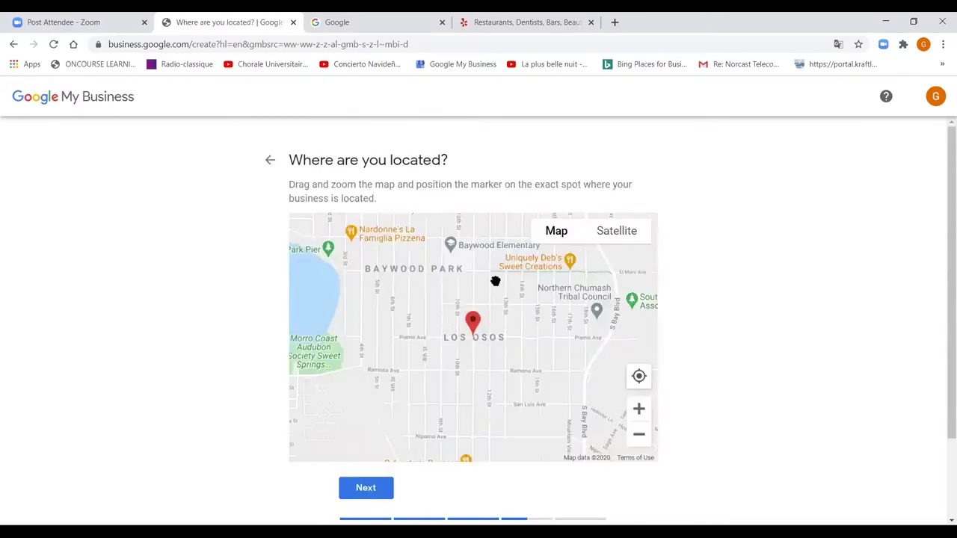
pyautogui.click(371, 490)
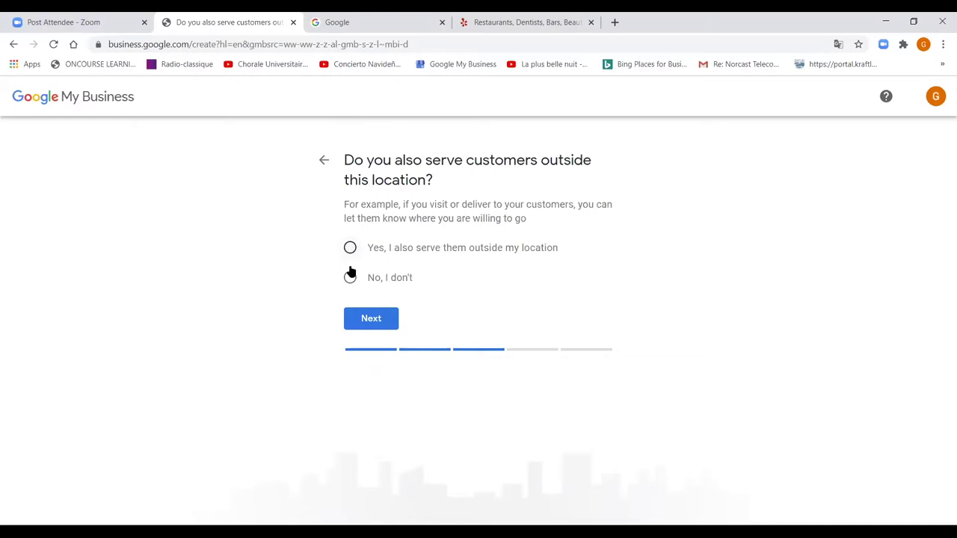
pyautogui.click(350, 278)
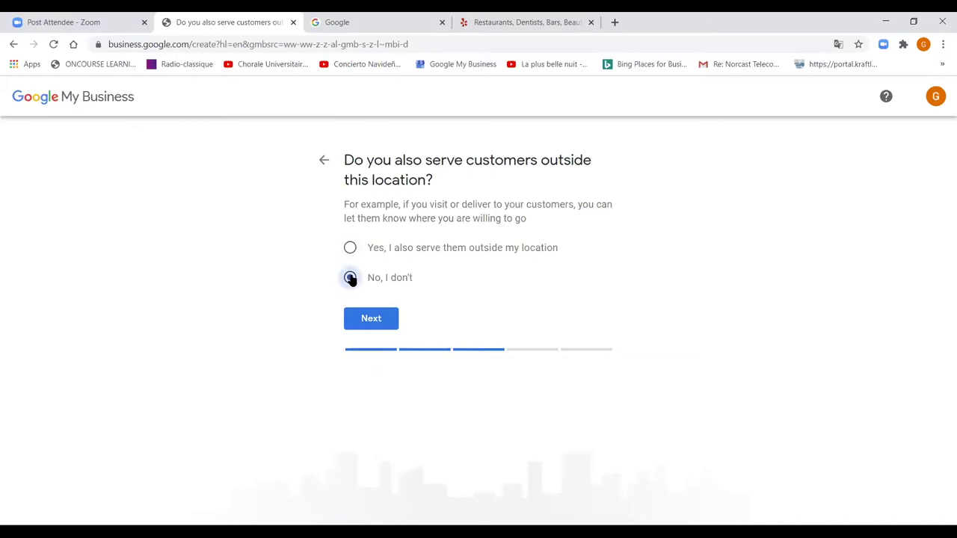
pyautogui.click(369, 321)
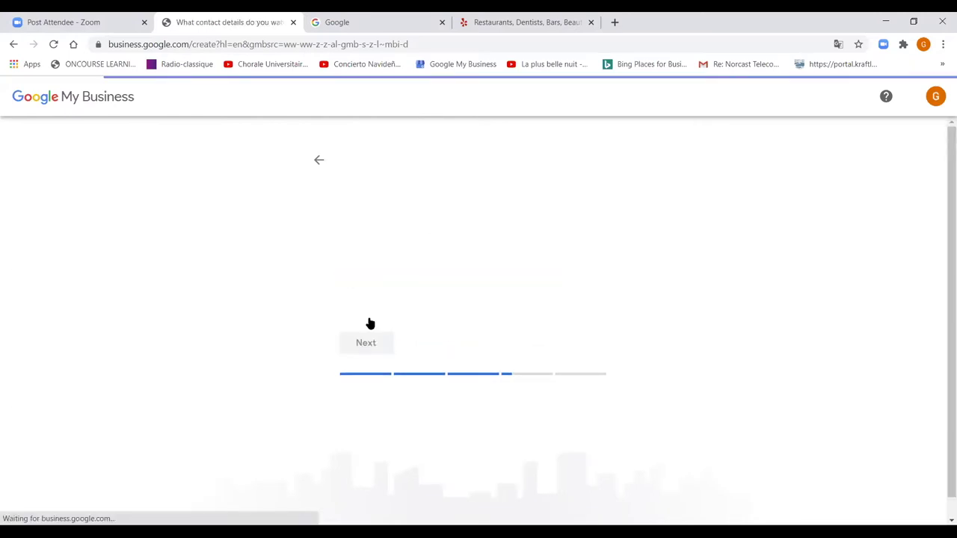
# - Put the cursor in the blank Contact phone number field on the contact details page
pyautogui.click(444, 263)
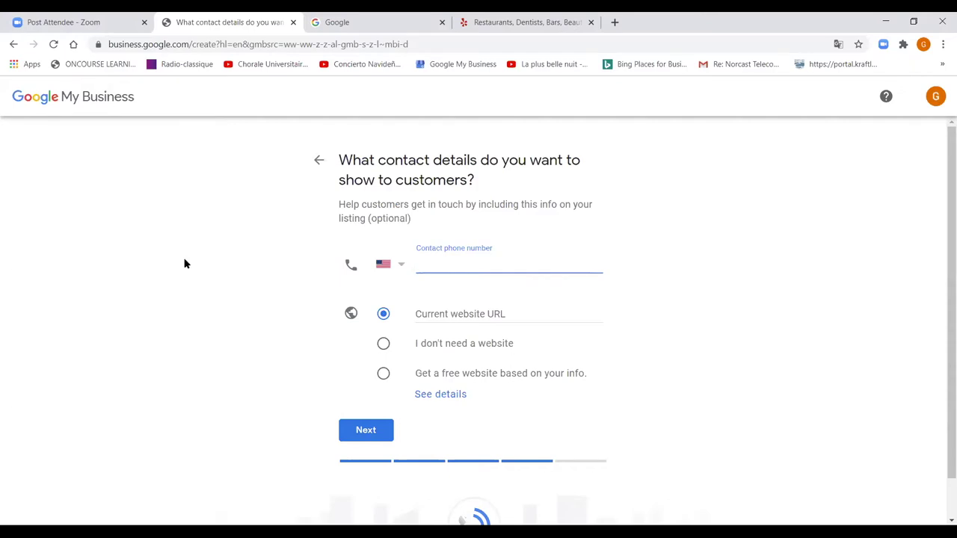
# - Back out through all eight setup steps to the 'Find and manage your business' page
pyautogui.click(13, 46)
pyautogui.click(13, 46)
pyautogui.click(12, 46)
pyautogui.click(12, 46)
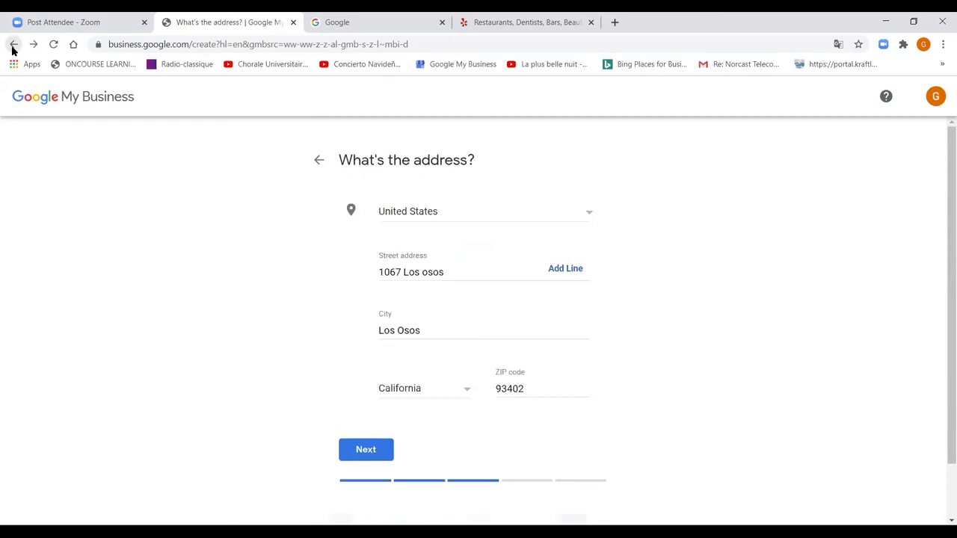
pyautogui.click(13, 46)
pyautogui.click(13, 46)
pyautogui.click(13, 46)
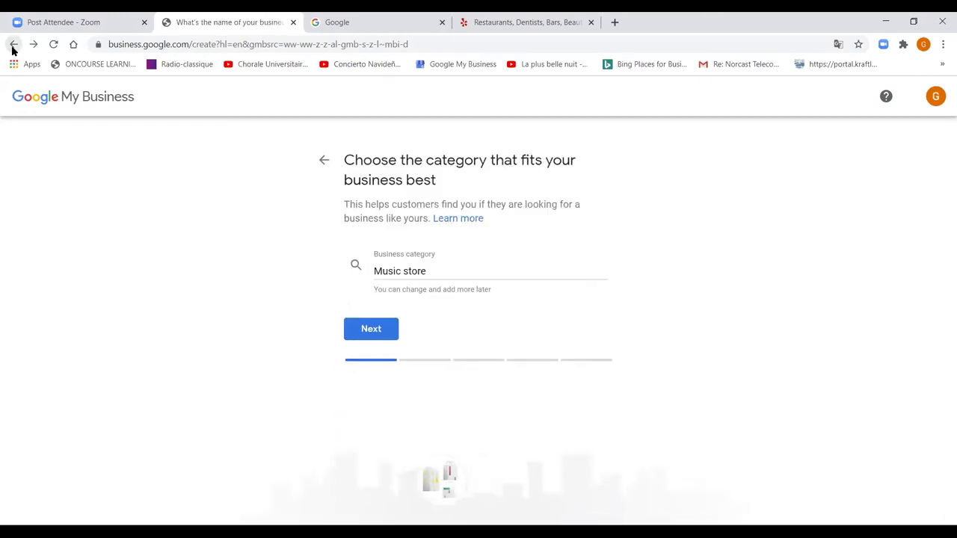
pyautogui.click(13, 46)
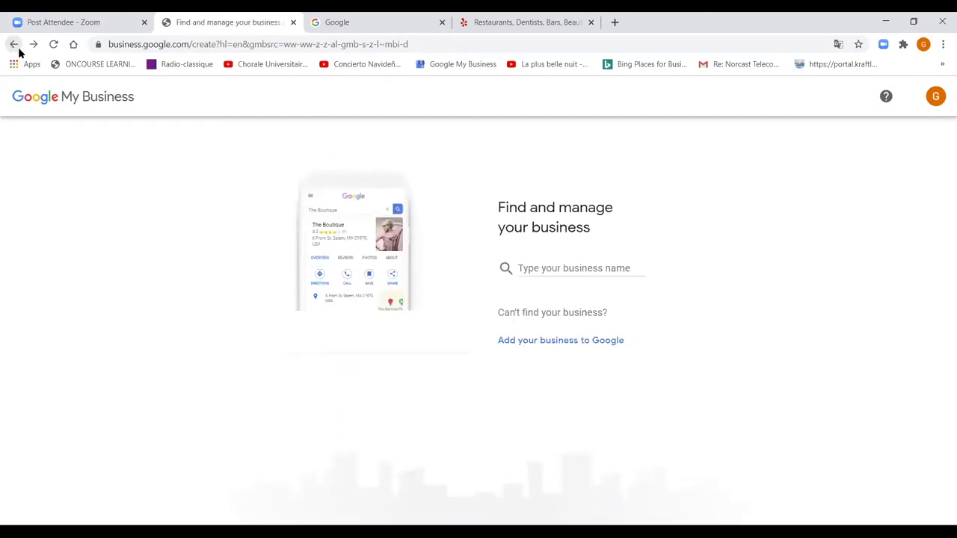
# - Search for 'Guitarras' and pick the Las Guitarras Restaurant suggestion
pyautogui.click(534, 272)
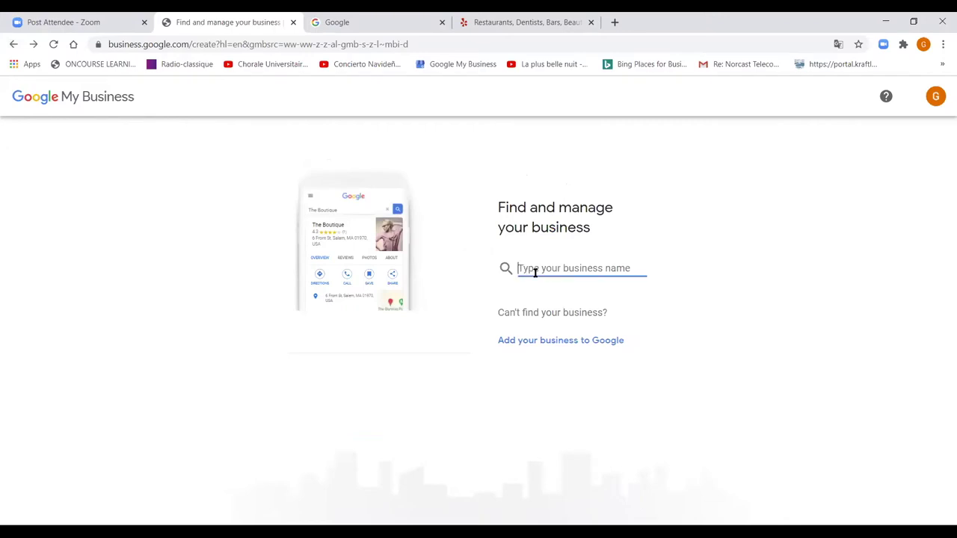
pyautogui.write('Guitarras')
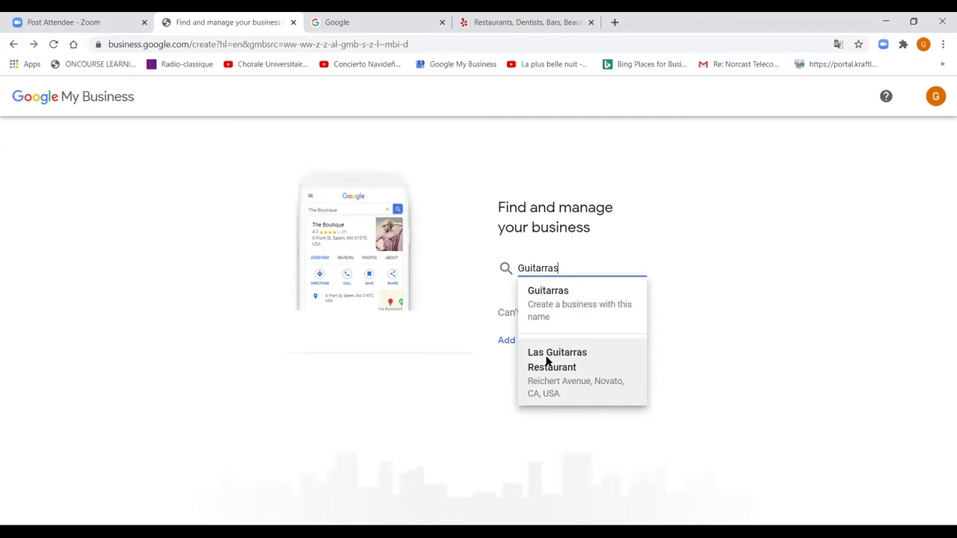
pyautogui.click(547, 361)
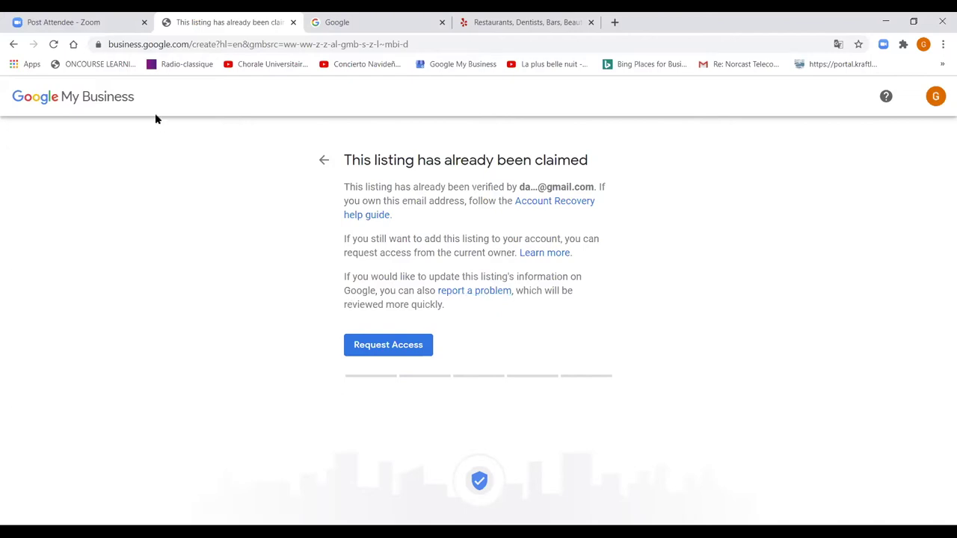
# - Leave the already-claimed Las Guitarras listing page by going back
pyautogui.click(13, 45)
# - Return to the managed locations list and open Casa Rustica Furniture
pyautogui.click(13, 45)
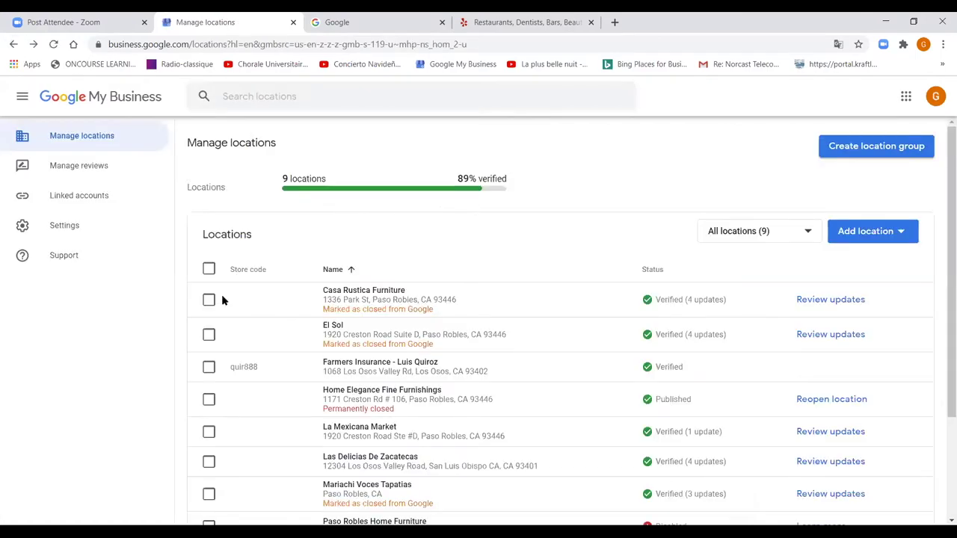
pyautogui.click(352, 299)
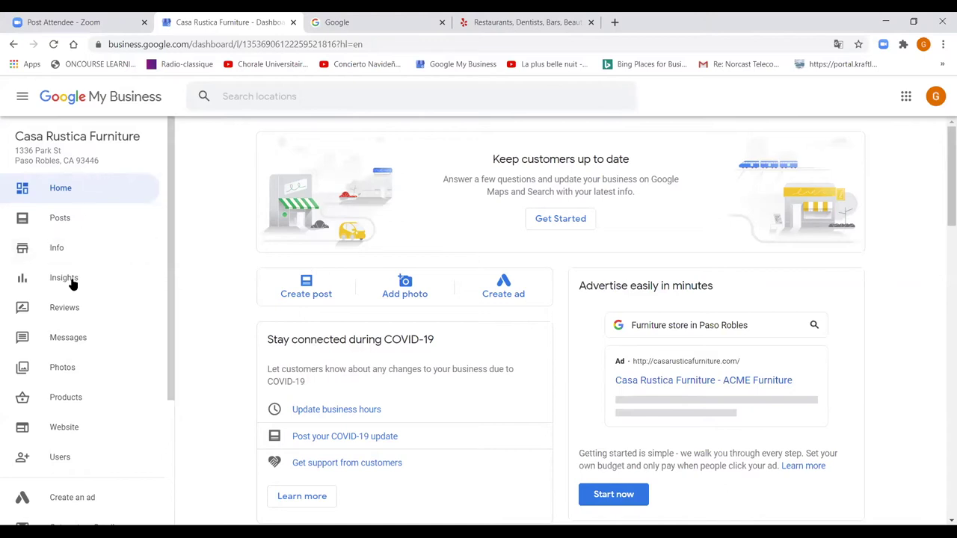
pyautogui.moveTo(172, 313); pyautogui.dragTo(182, 231)
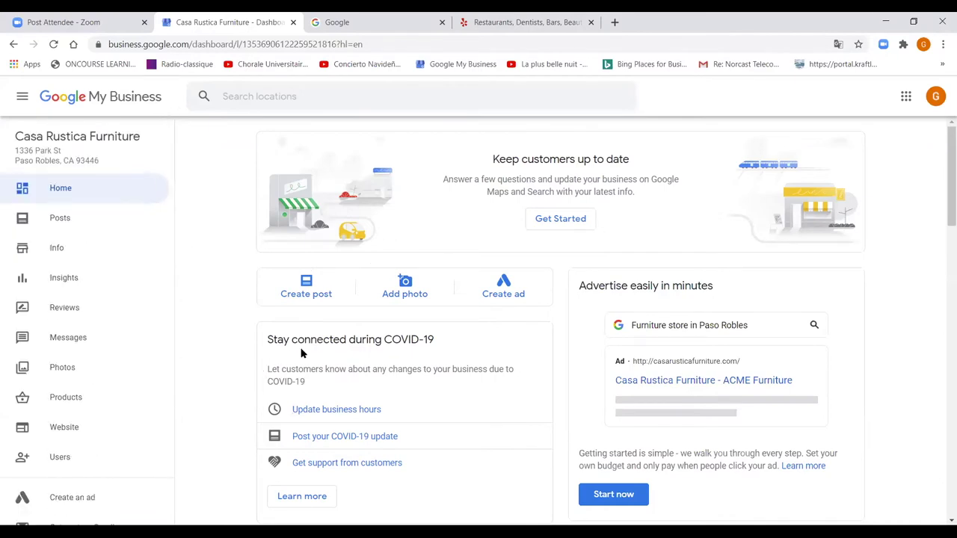
pyautogui.scroll(-4, 301, 352)
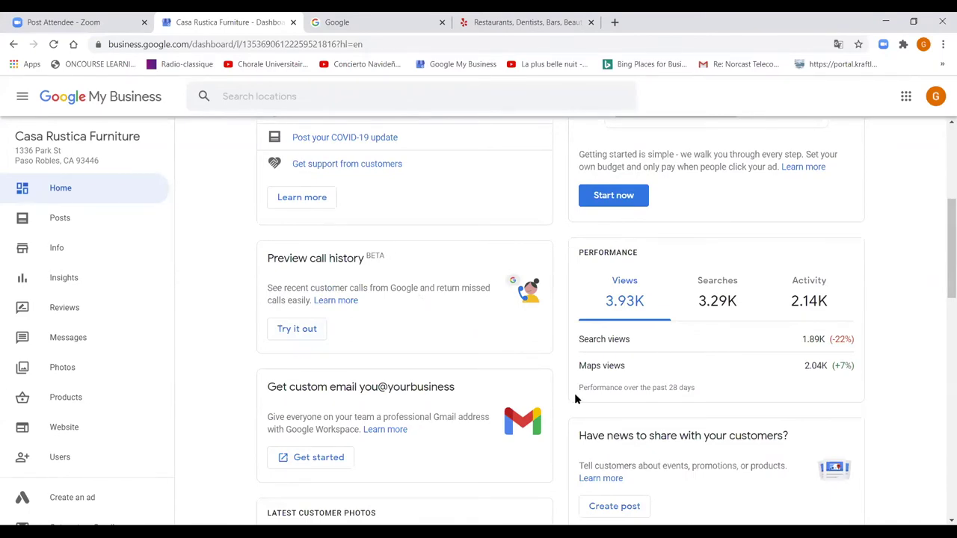
pyautogui.scroll(-5, 575, 398)
pyautogui.scroll(10, 575, 398)
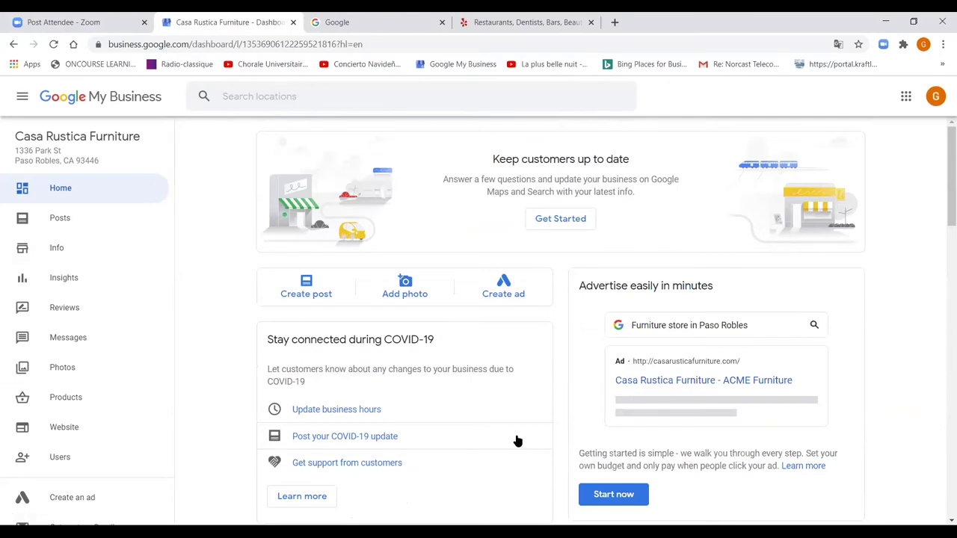
pyautogui.scroll(-4, 518, 441)
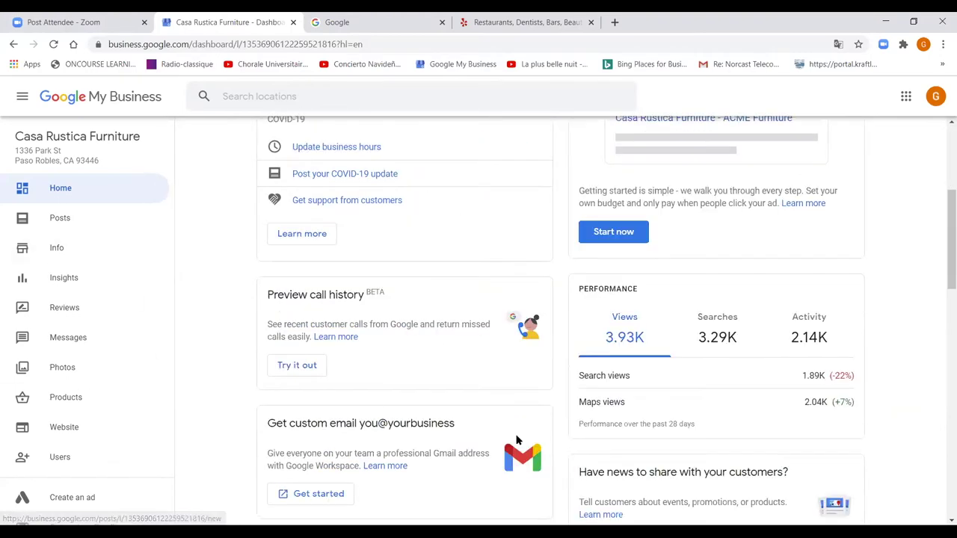
pyautogui.scroll(4, 516, 439)
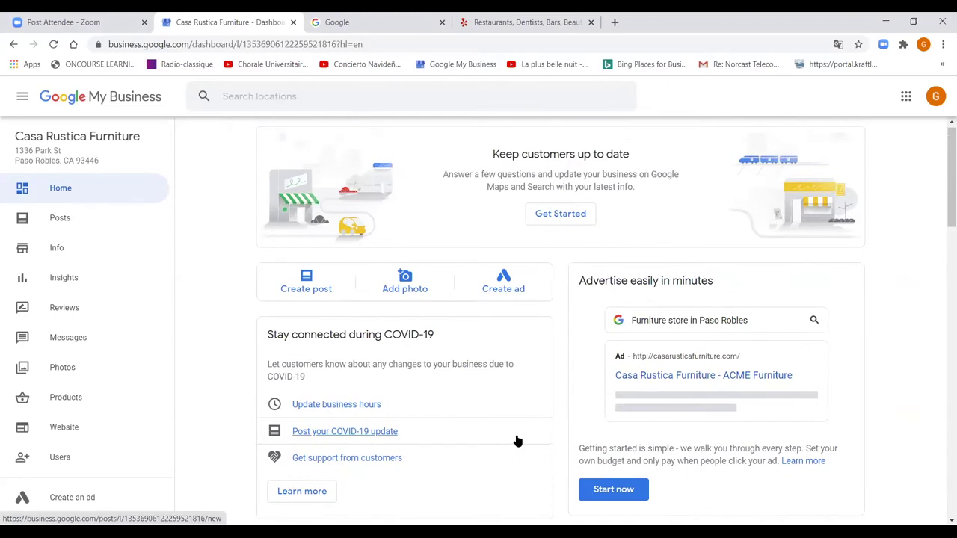
# - On the Info page, try renaming the business to 'Guitarras Mexico', then discard the change
pyautogui.click(65, 249)
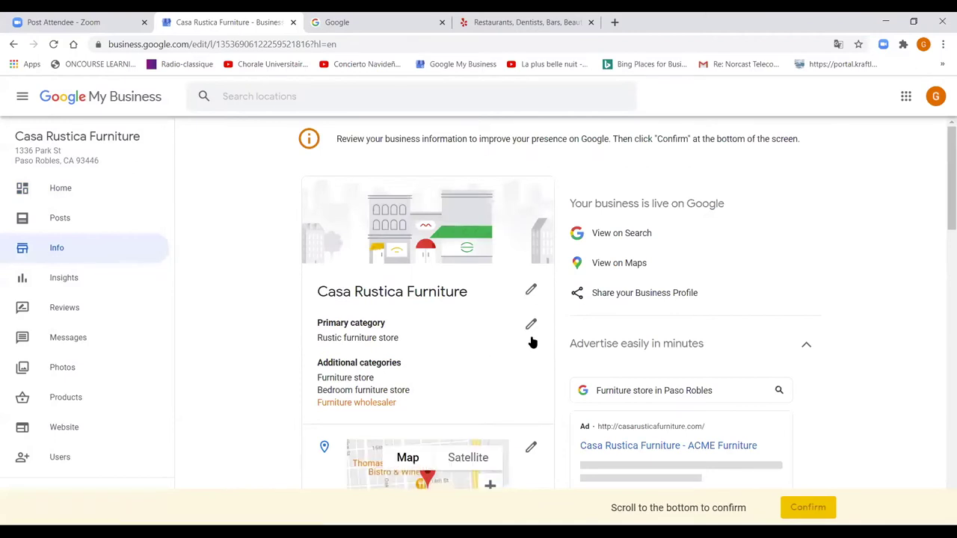
pyautogui.click(530, 295)
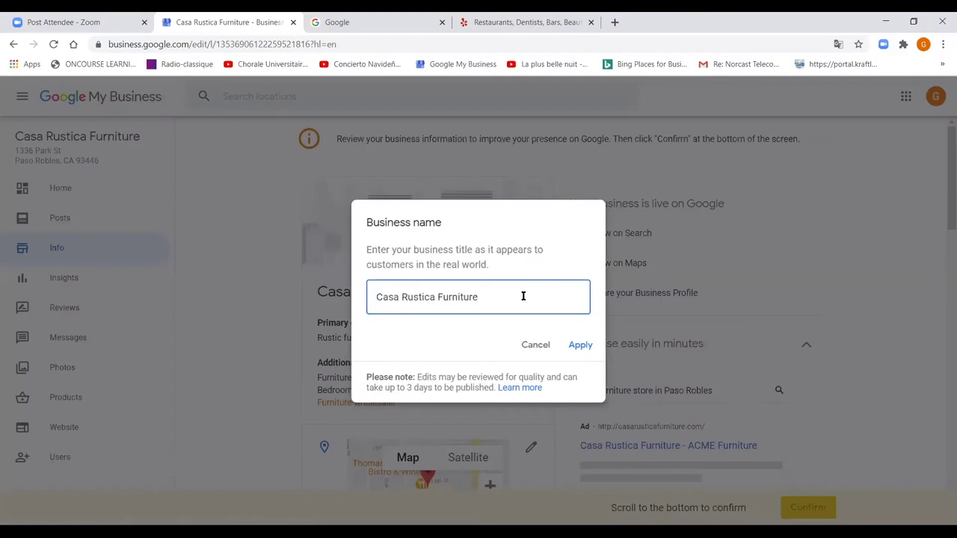
pyautogui.moveTo(477, 298); pyautogui.dragTo(312, 286)
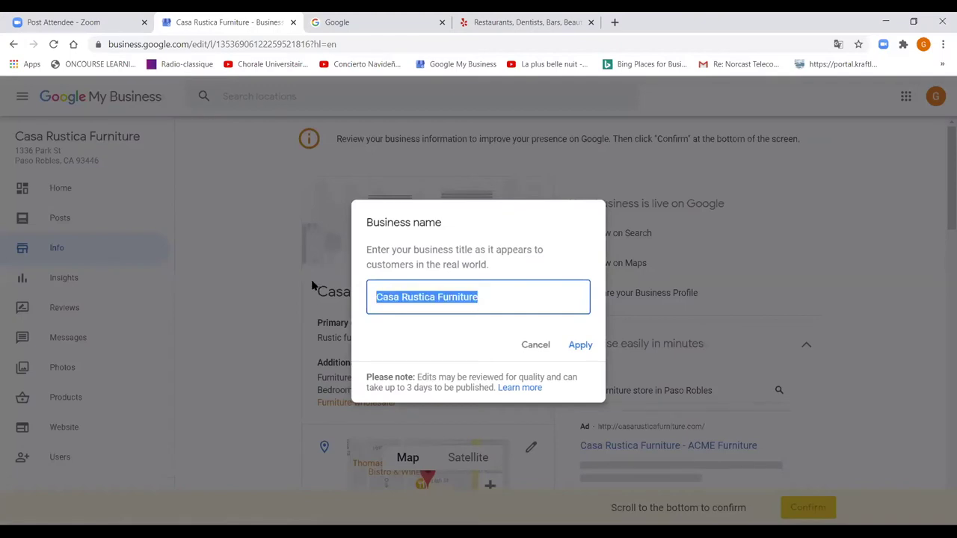
pyautogui.write('Guita')
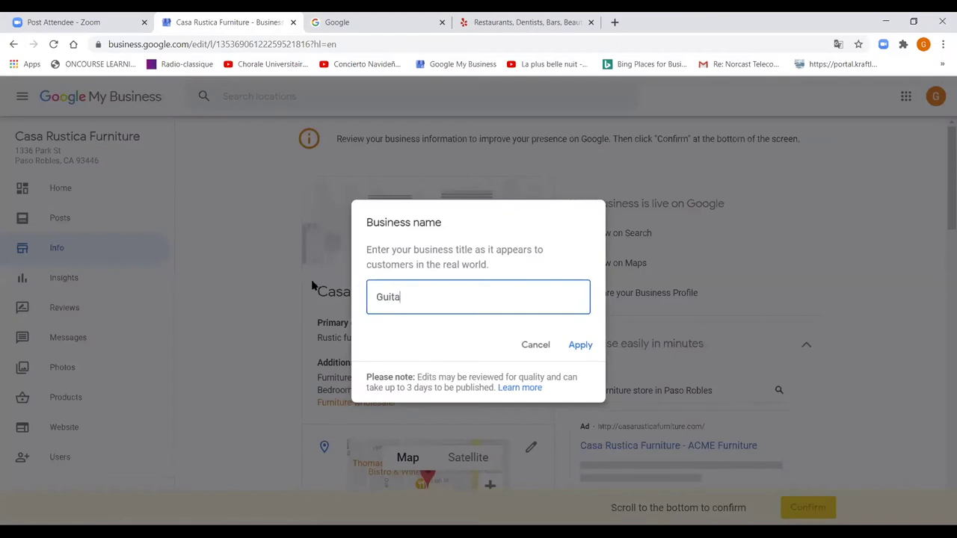
pyautogui.write('rras Mexico')
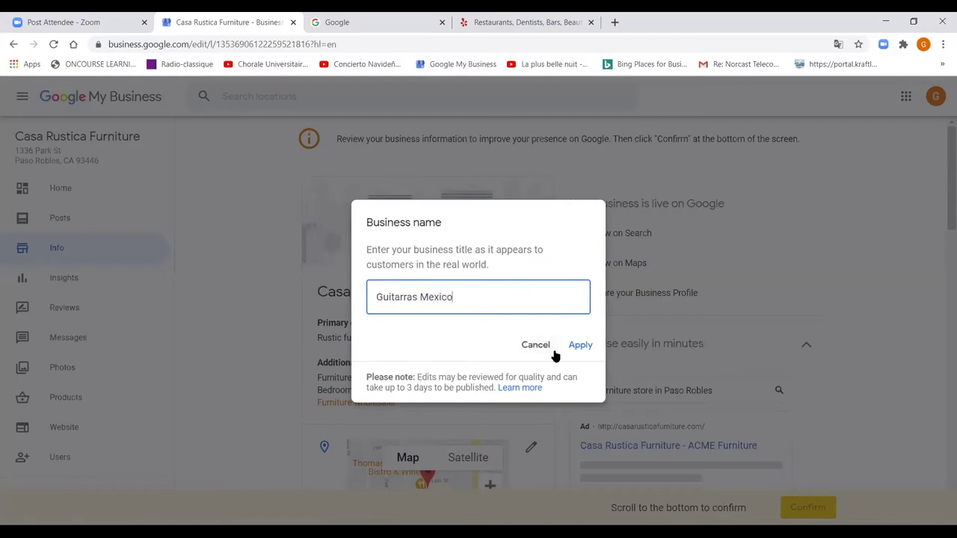
pyautogui.click(542, 350)
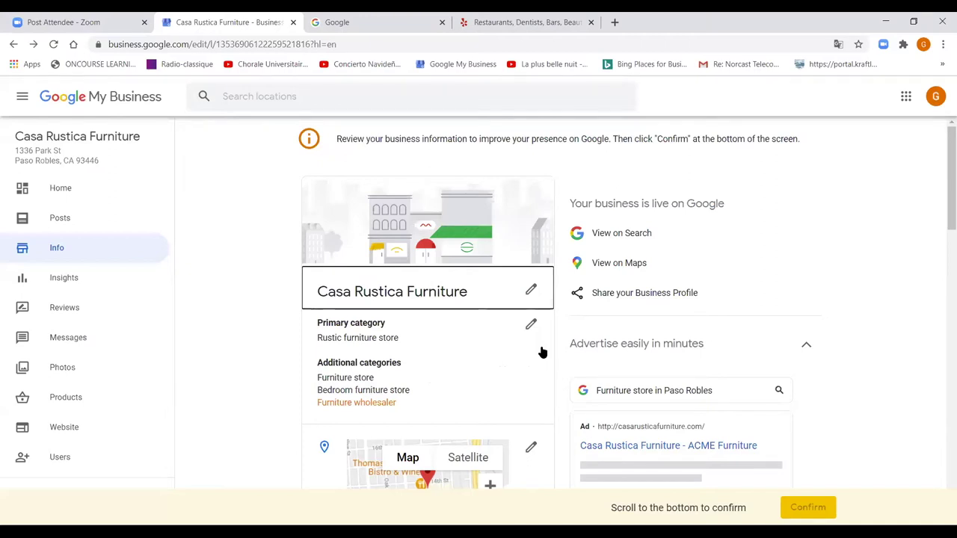
pyautogui.scroll(-1, 540, 356)
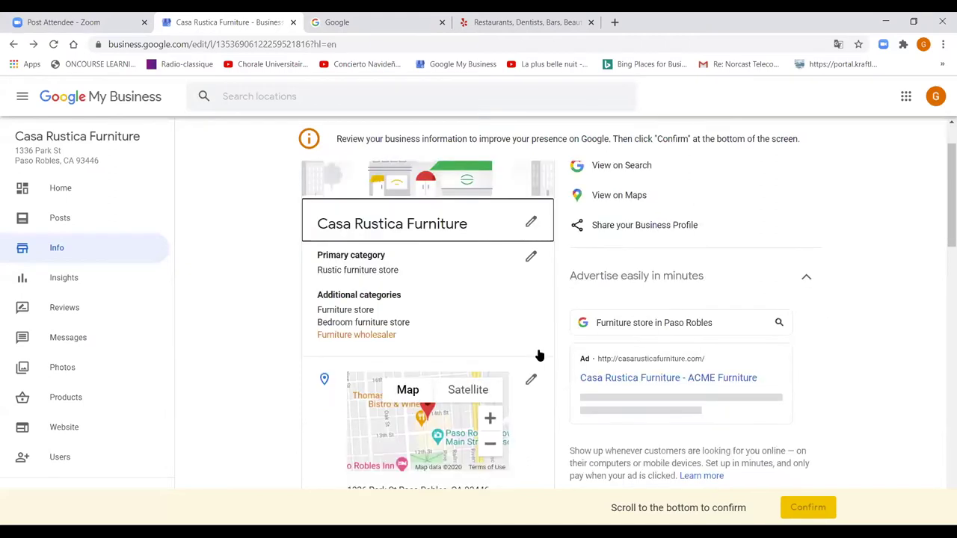
pyautogui.click(395, 301)
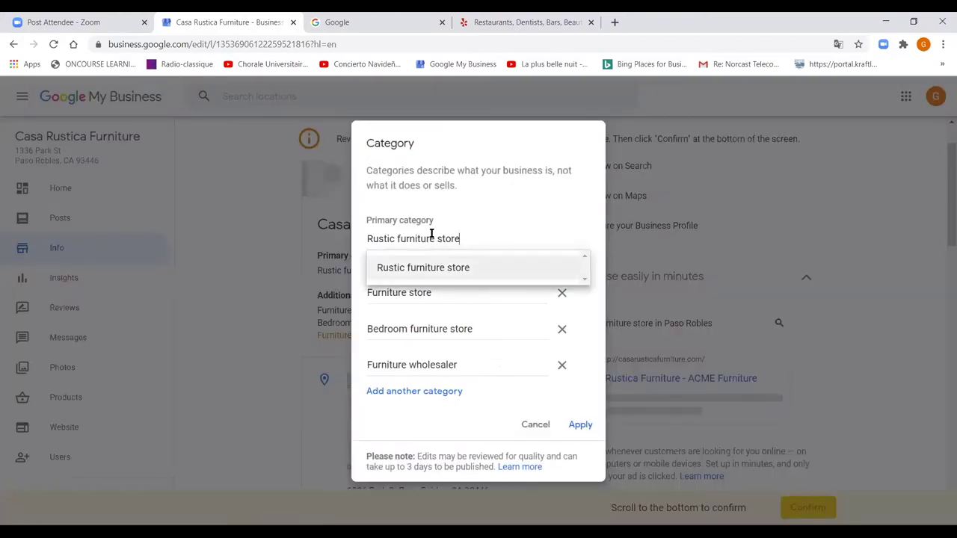
pyautogui.moveTo(462, 240); pyautogui.dragTo(333, 238)
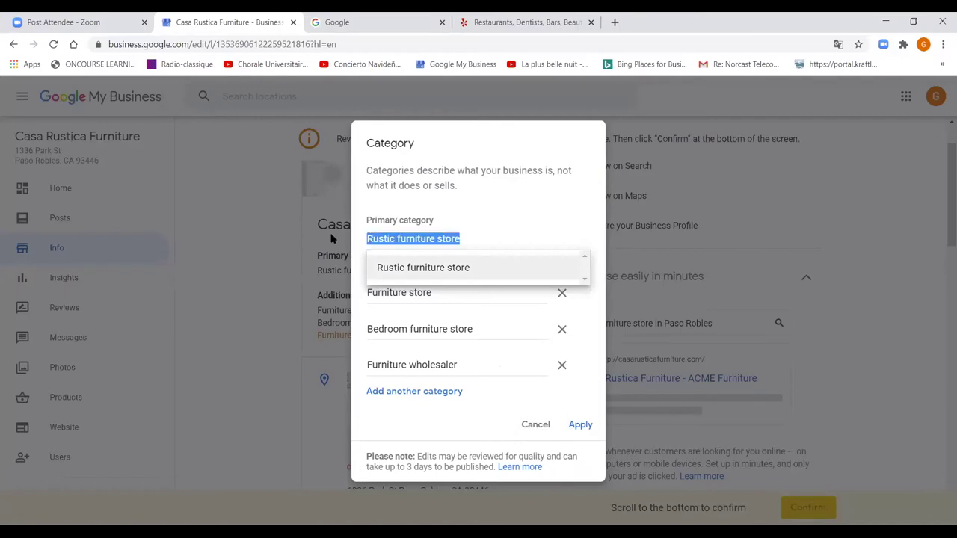
pyautogui.write('Music')
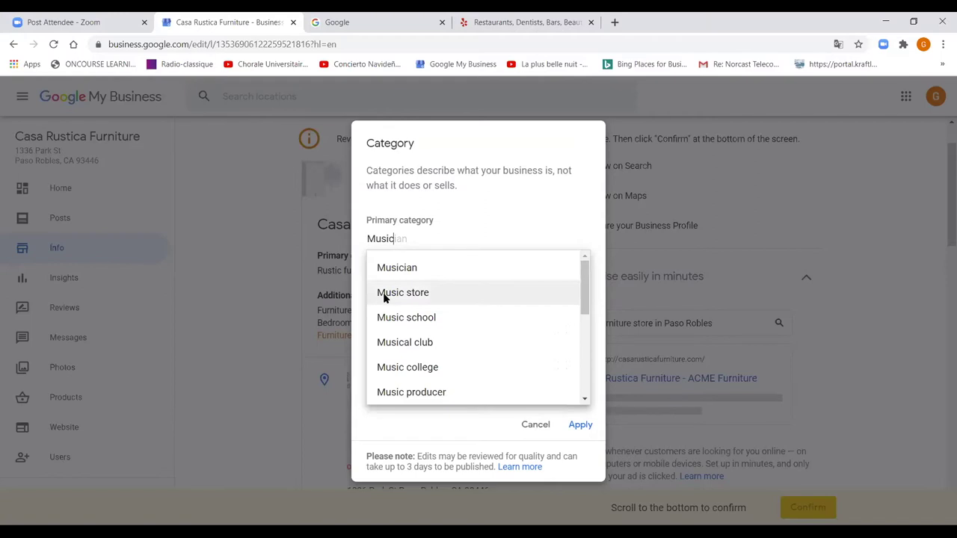
pyautogui.click(388, 295)
pyautogui.click(433, 292)
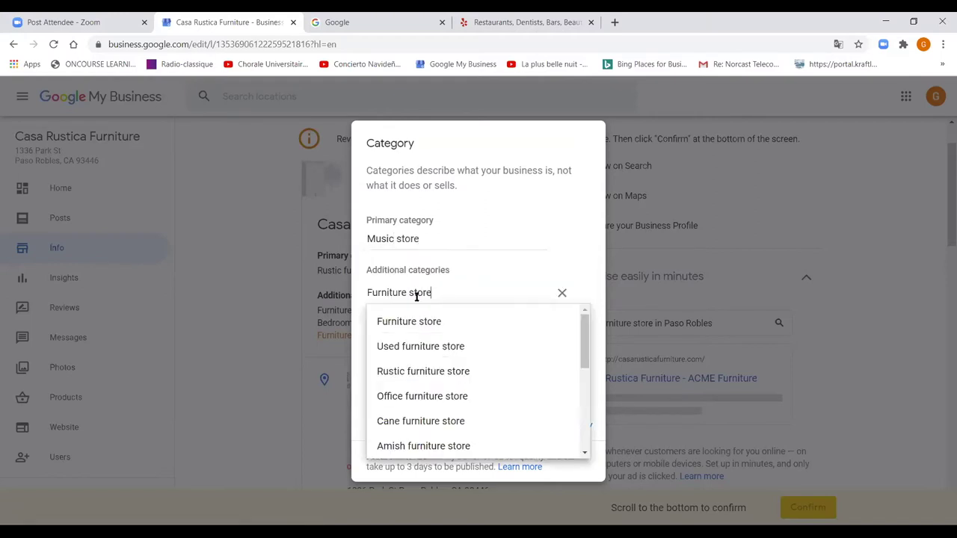
pyautogui.moveTo(432, 293); pyautogui.dragTo(344, 296)
pyautogui.write('In')
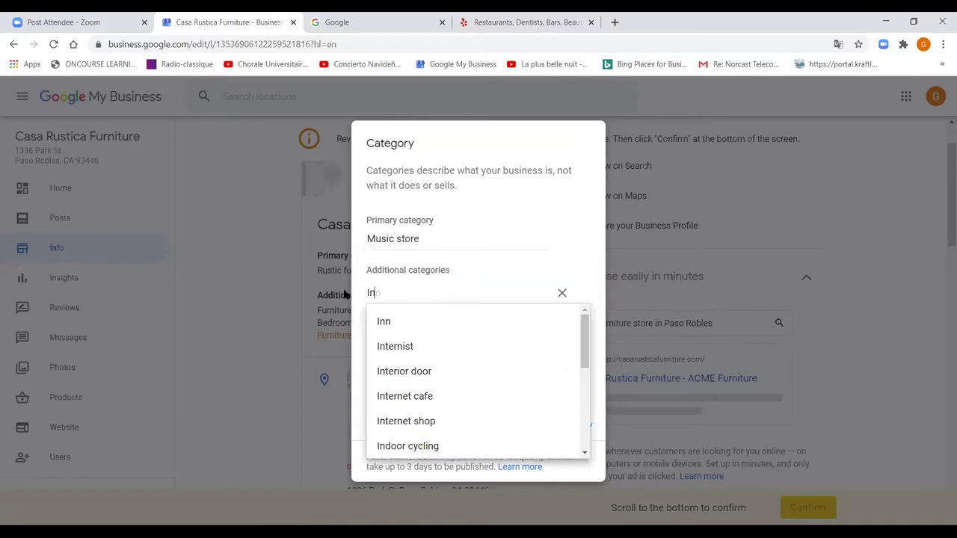
pyautogui.write('strum')
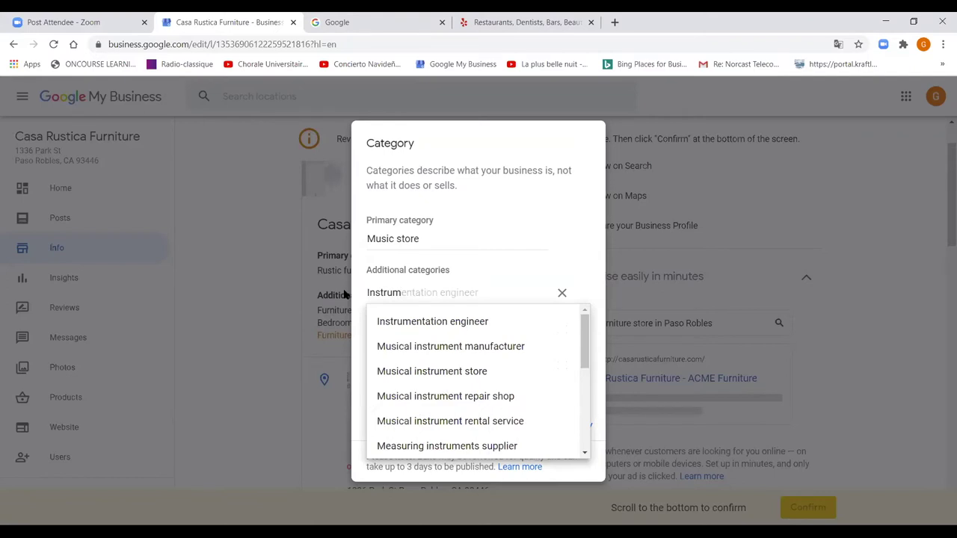
pyautogui.click(405, 369)
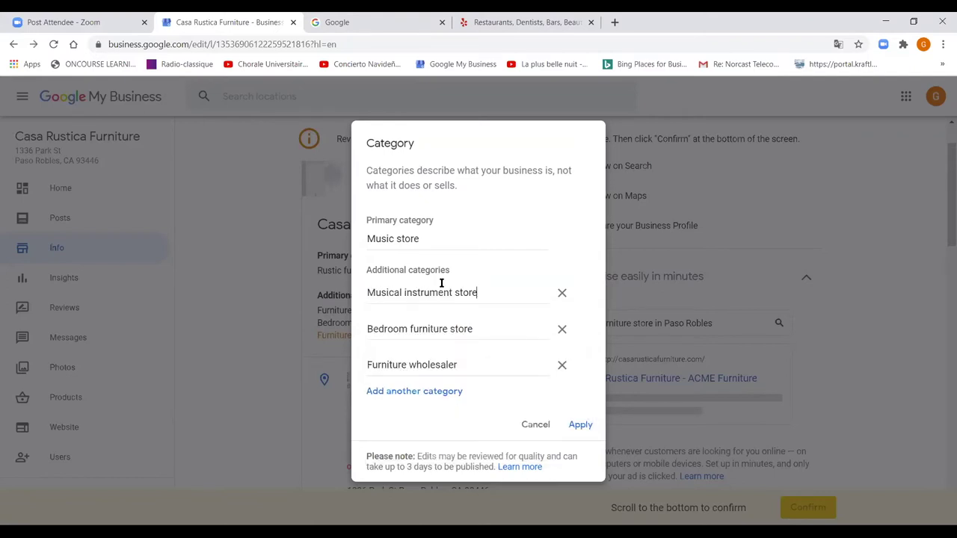
pyautogui.rightClick(430, 329)
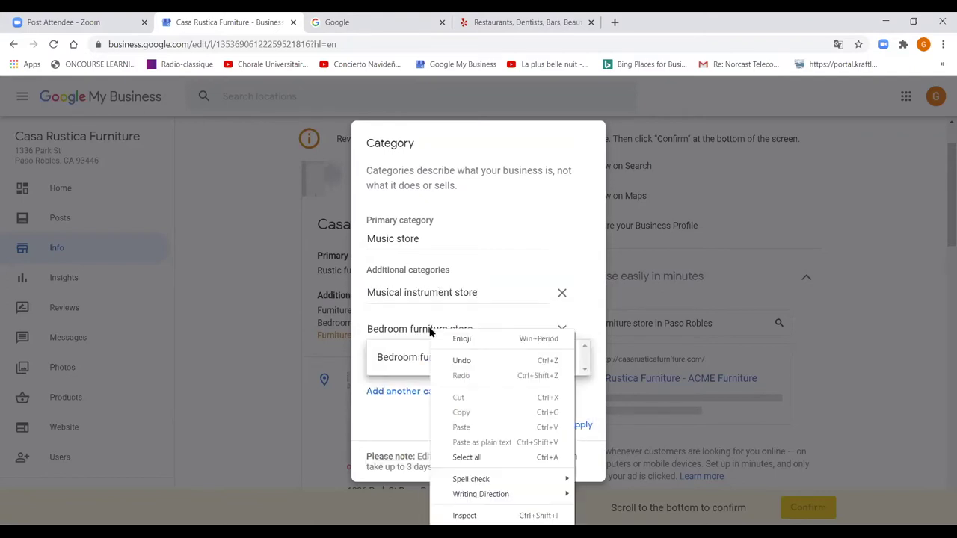
pyautogui.click(431, 329)
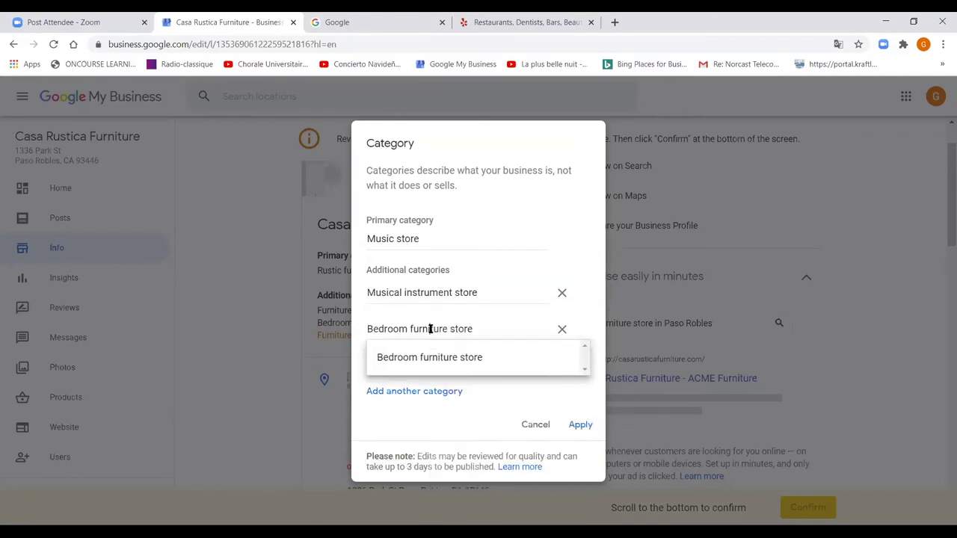
pyautogui.click(561, 329)
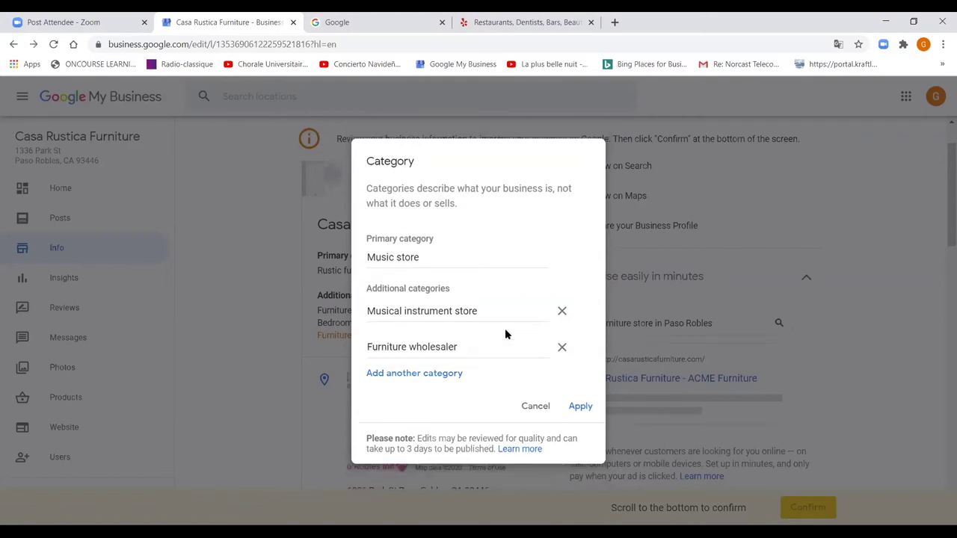
pyautogui.click(375, 346)
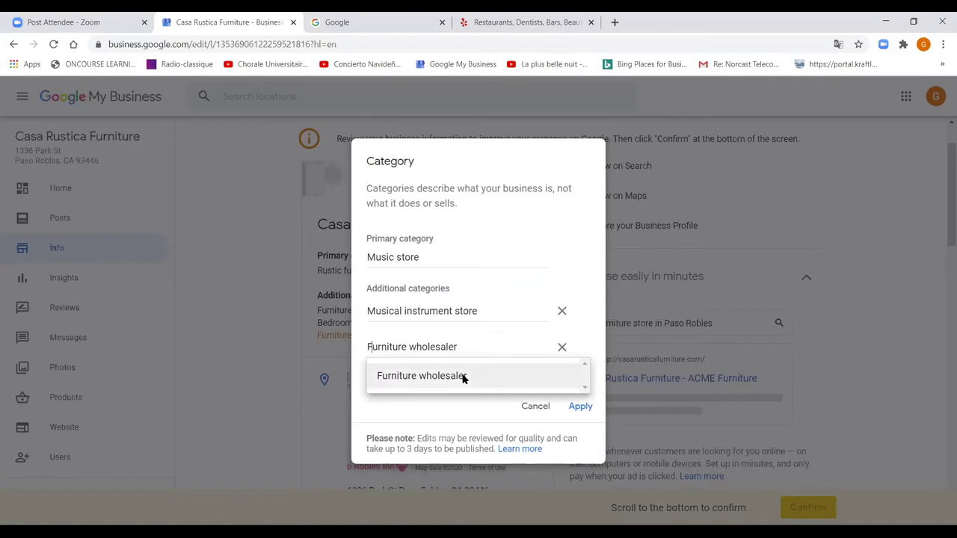
pyautogui.moveTo(460, 346); pyautogui.dragTo(321, 324)
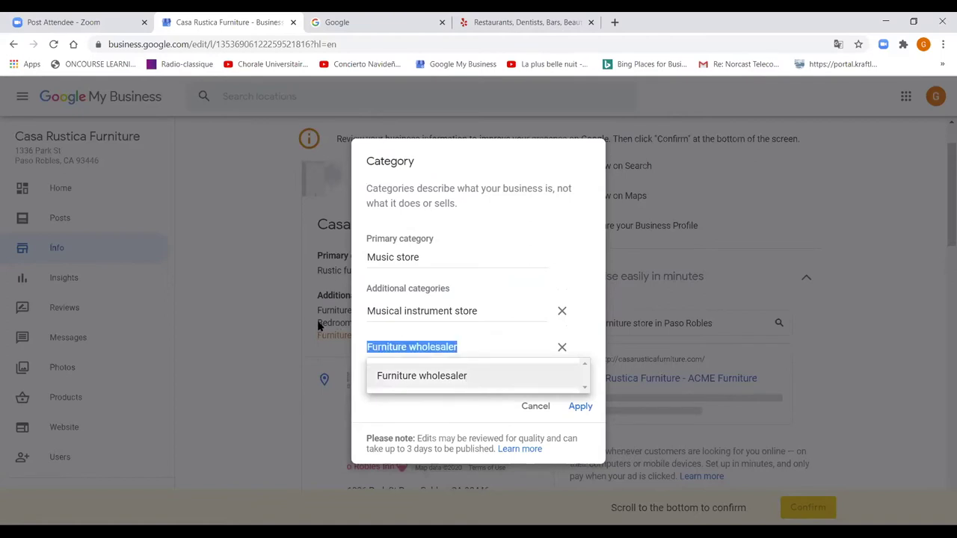
pyautogui.write('electric')
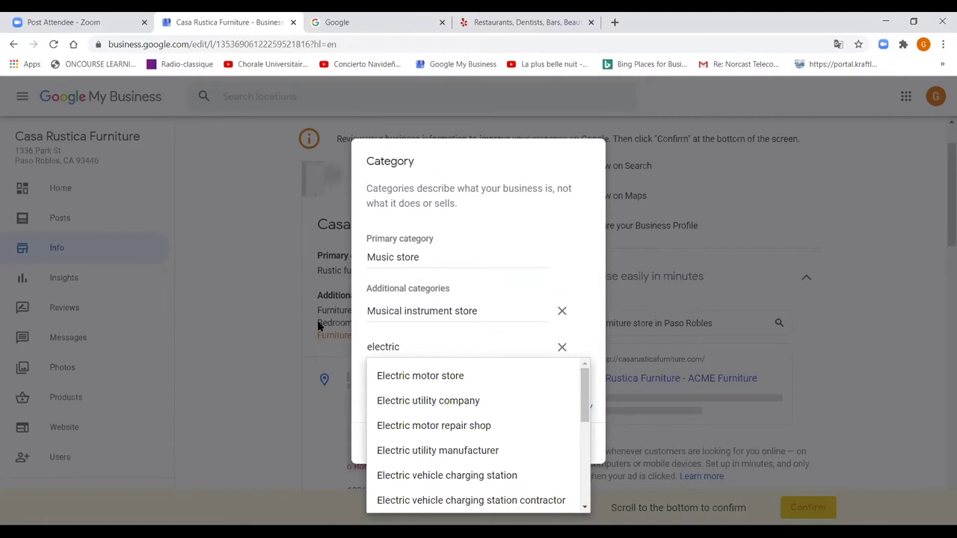
pyautogui.write(' gu')
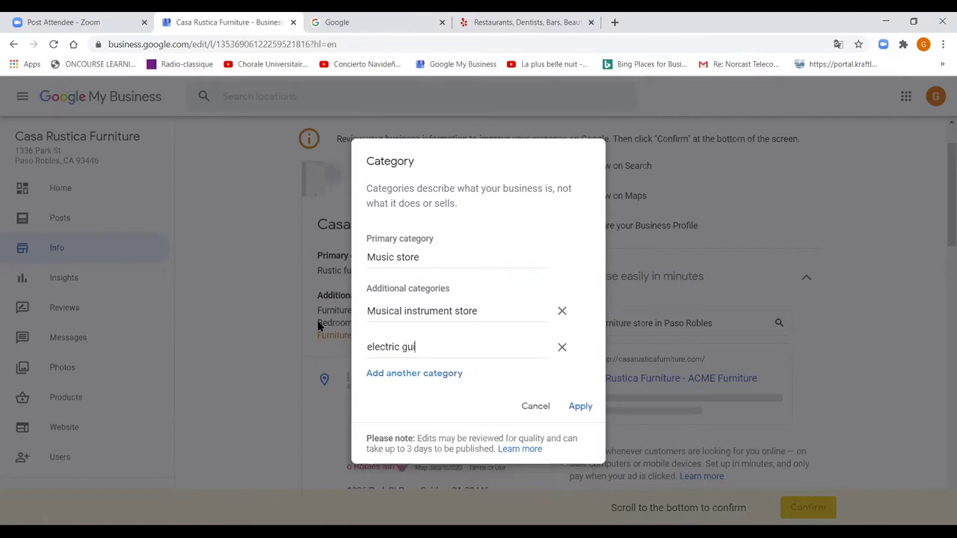
pyautogui.write('itars')
pyautogui.click(532, 411)
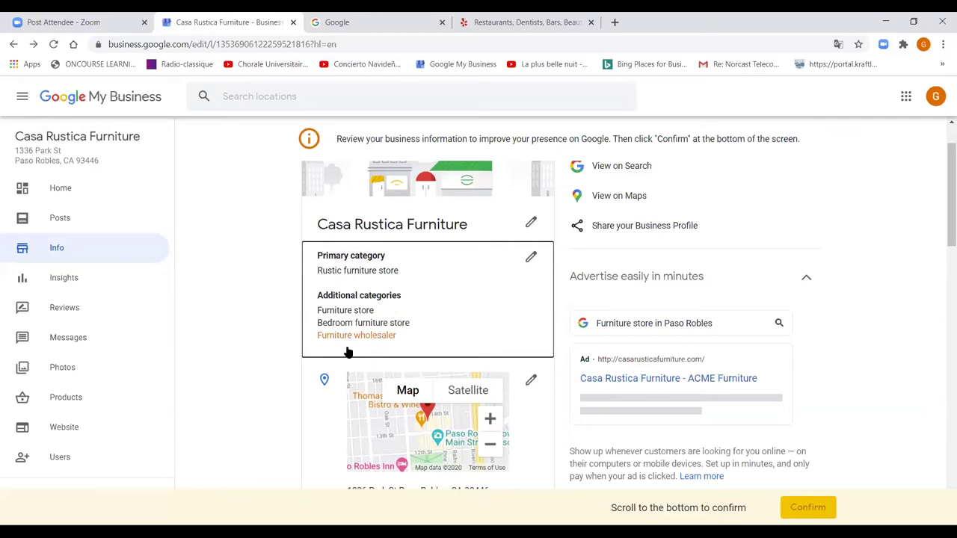
pyautogui.scroll(-2, 324, 382)
pyautogui.scroll(2, 332, 402)
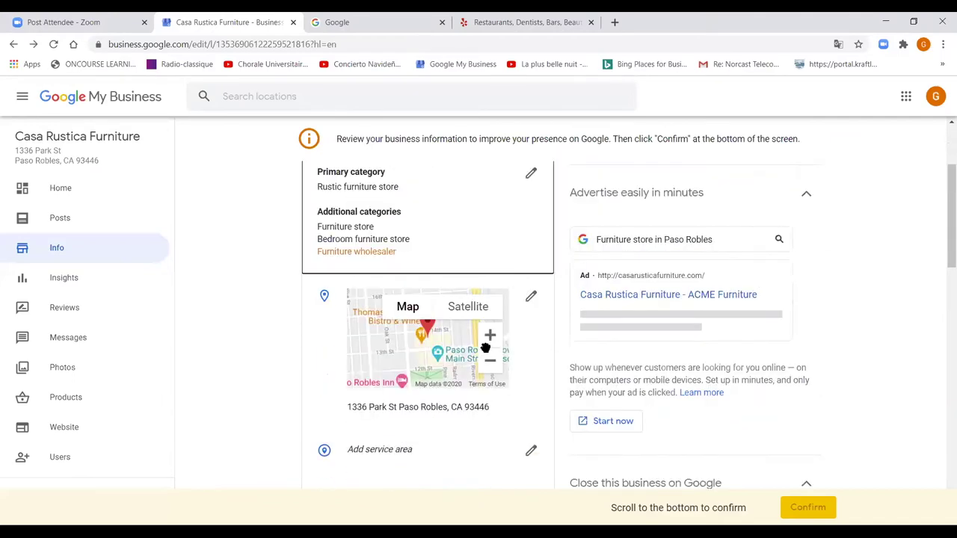
pyautogui.scroll(-4, 495, 363)
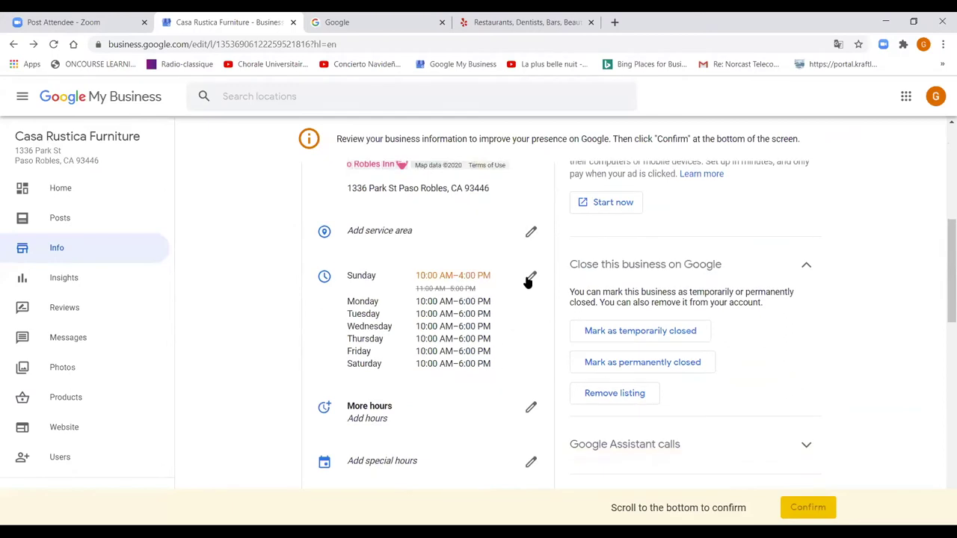
pyautogui.click(531, 280)
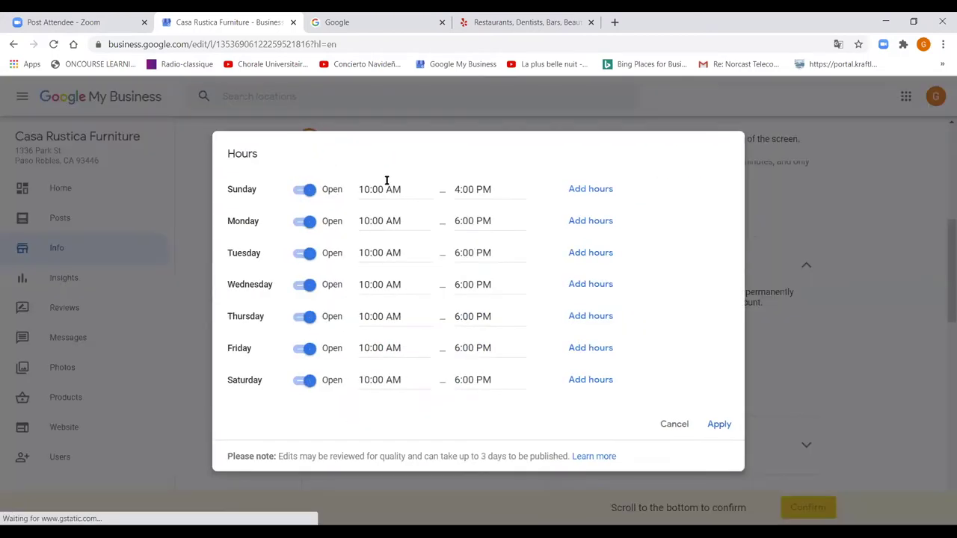
pyautogui.click(305, 193)
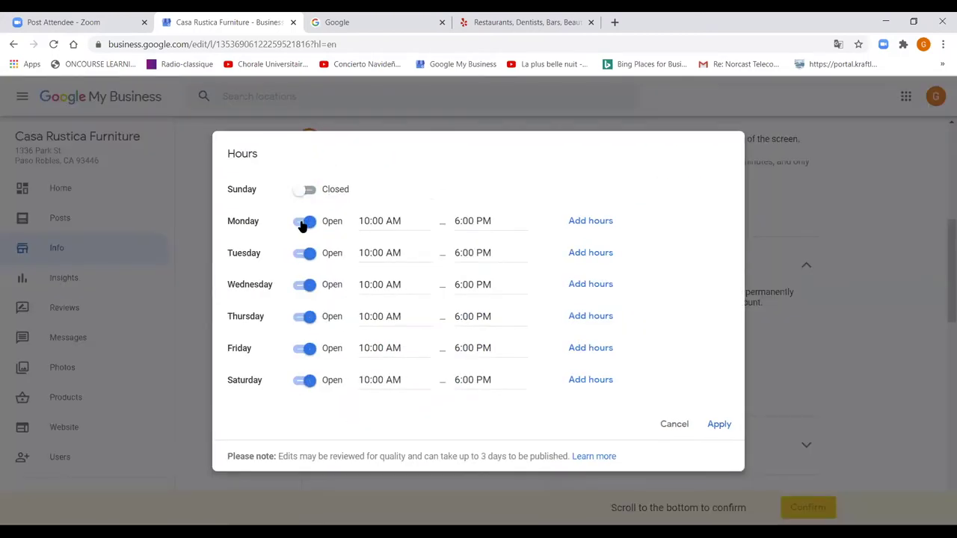
pyautogui.click(303, 224)
pyautogui.click(299, 287)
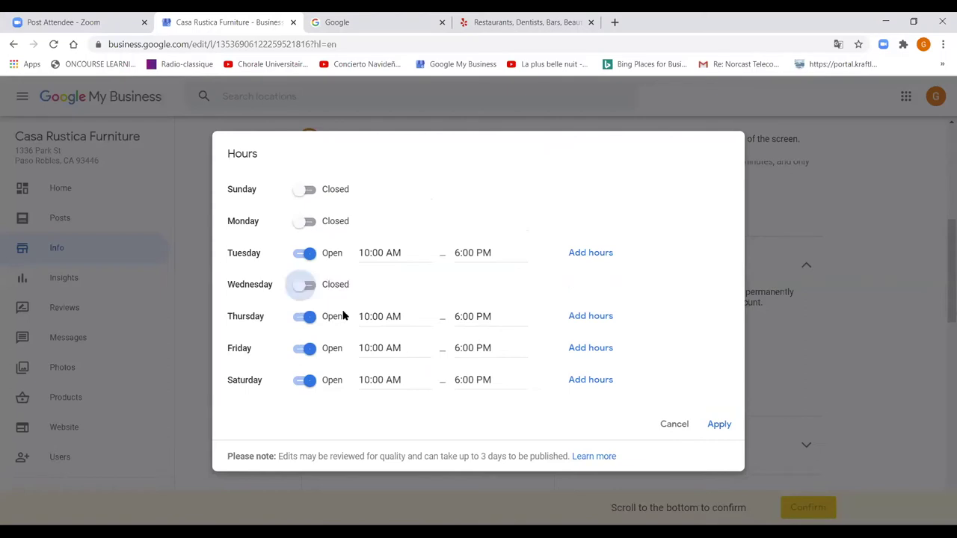
pyautogui.click(382, 316)
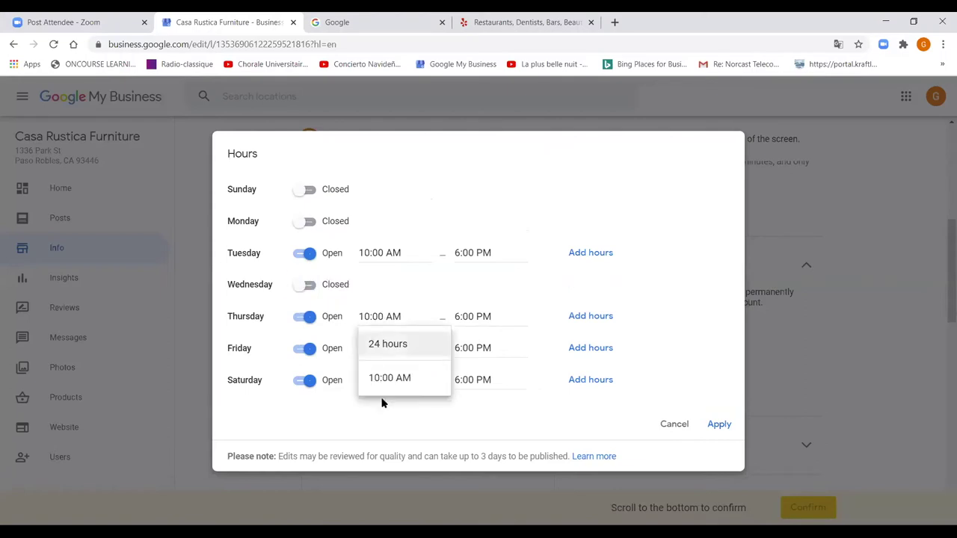
pyautogui.moveTo(369, 316); pyautogui.dragTo(360, 317)
pyautogui.write('11')
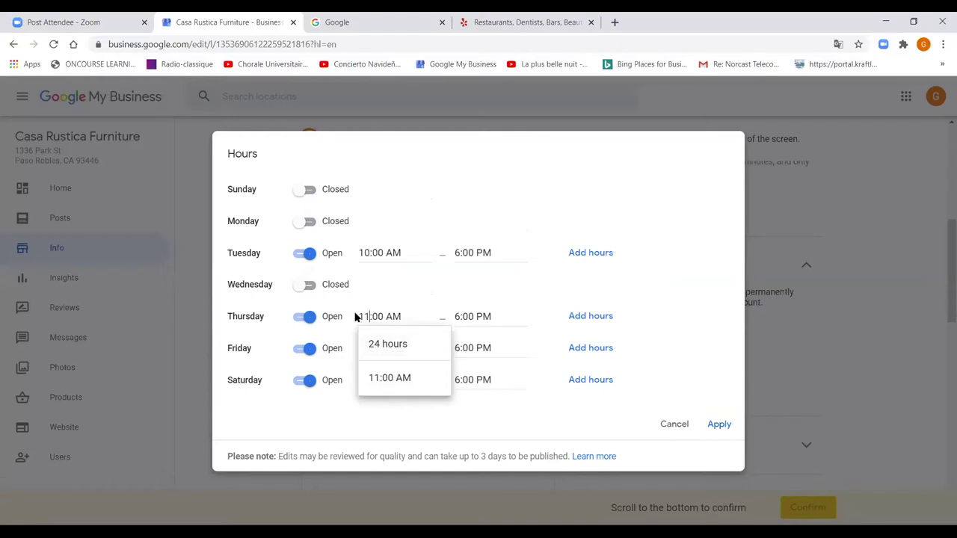
pyautogui.click(464, 316)
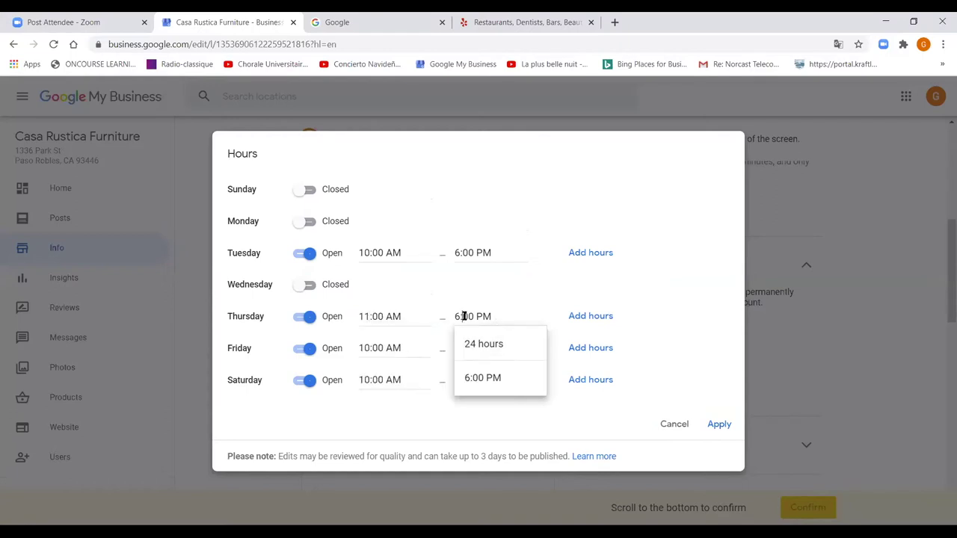
pyautogui.press('BackSpace')
pyautogui.press('BackSpace')
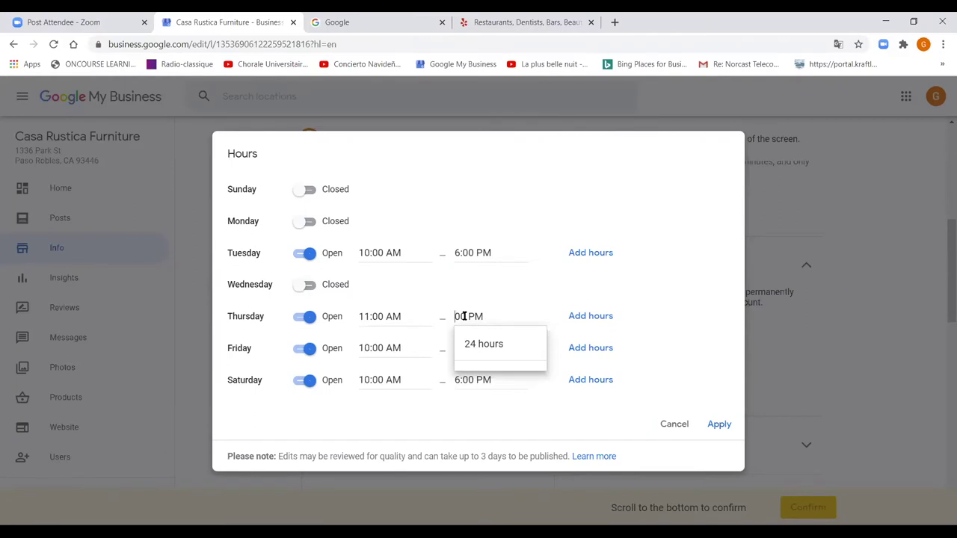
pyautogui.write('4:')
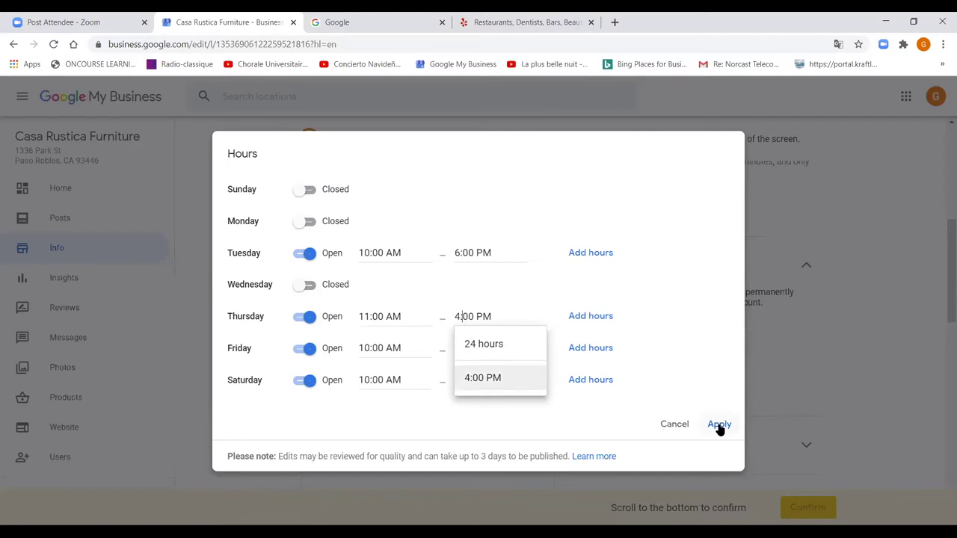
pyautogui.click(299, 351)
pyautogui.click(299, 351)
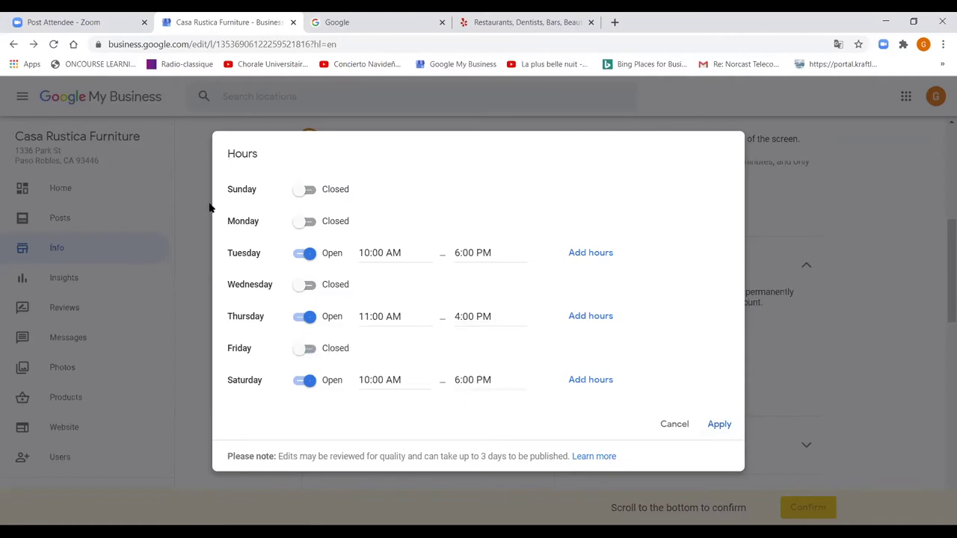
pyautogui.click(676, 425)
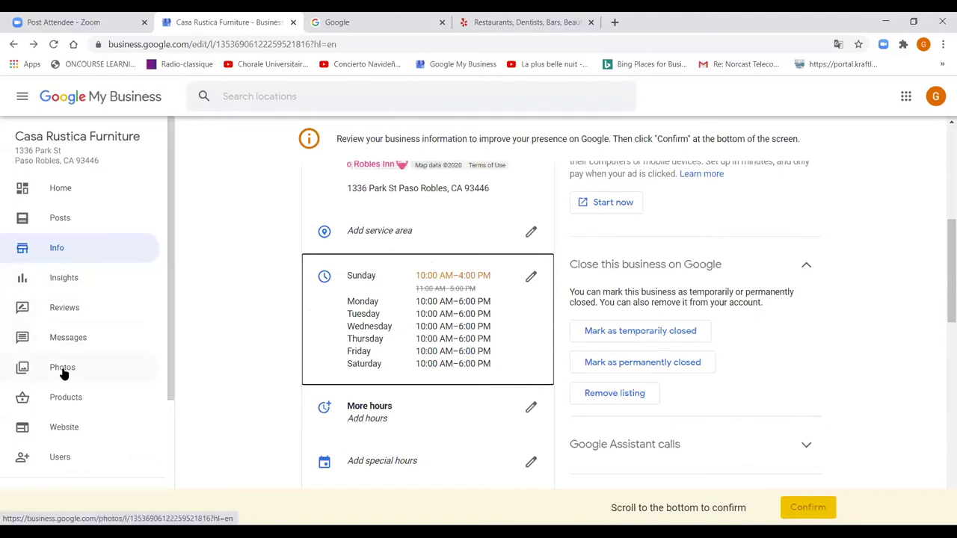
pyautogui.scroll(-3, 387, 391)
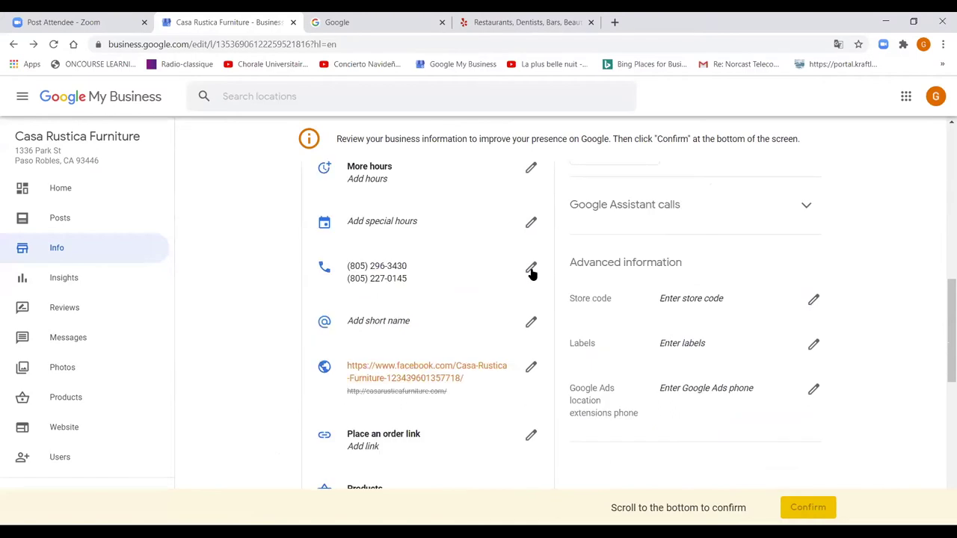
pyautogui.click(530, 269)
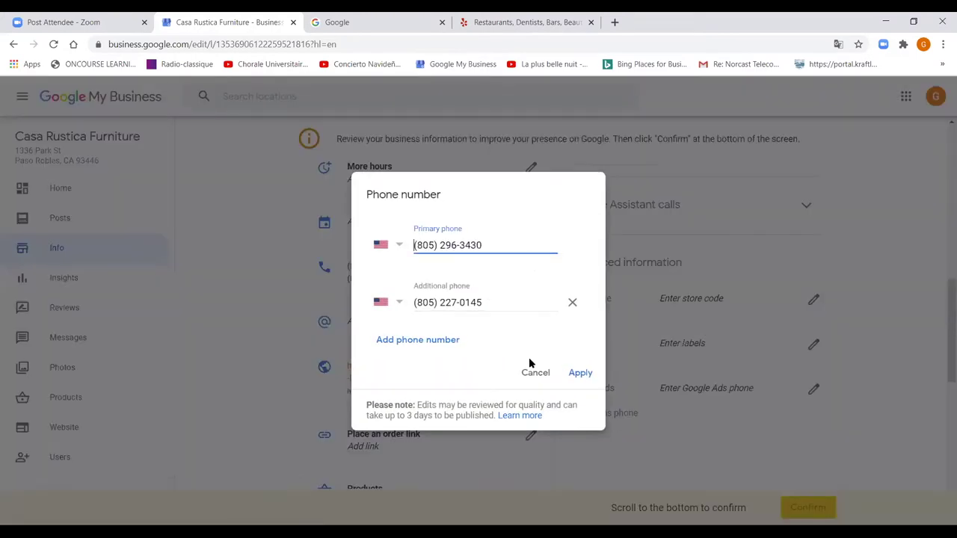
pyautogui.click(416, 341)
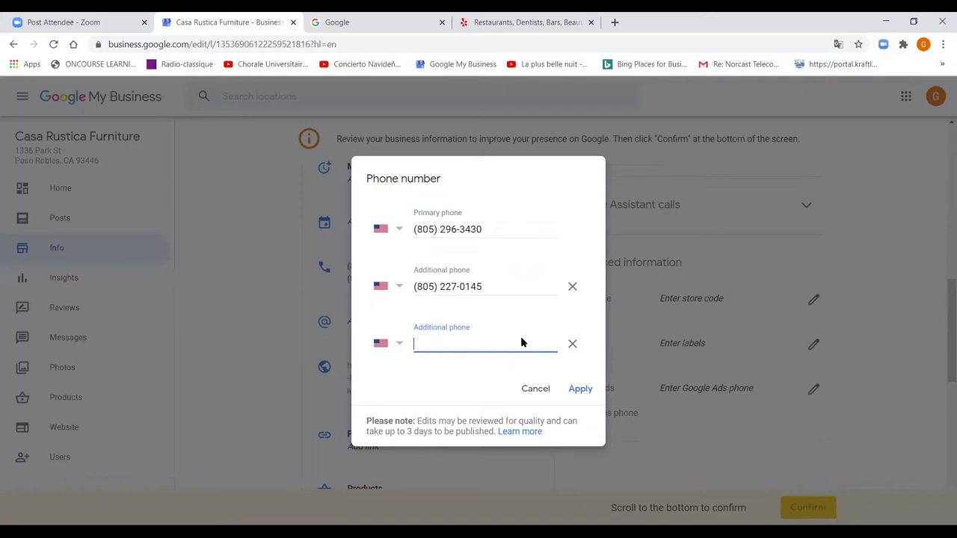
pyautogui.click(535, 390)
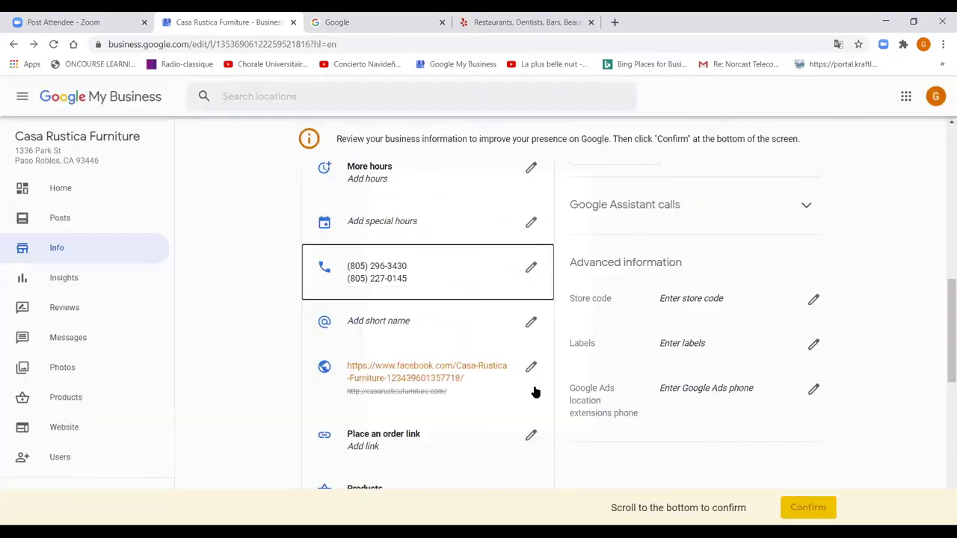
pyautogui.scroll(-1, 449, 400)
pyautogui.scroll(-1, 449, 398)
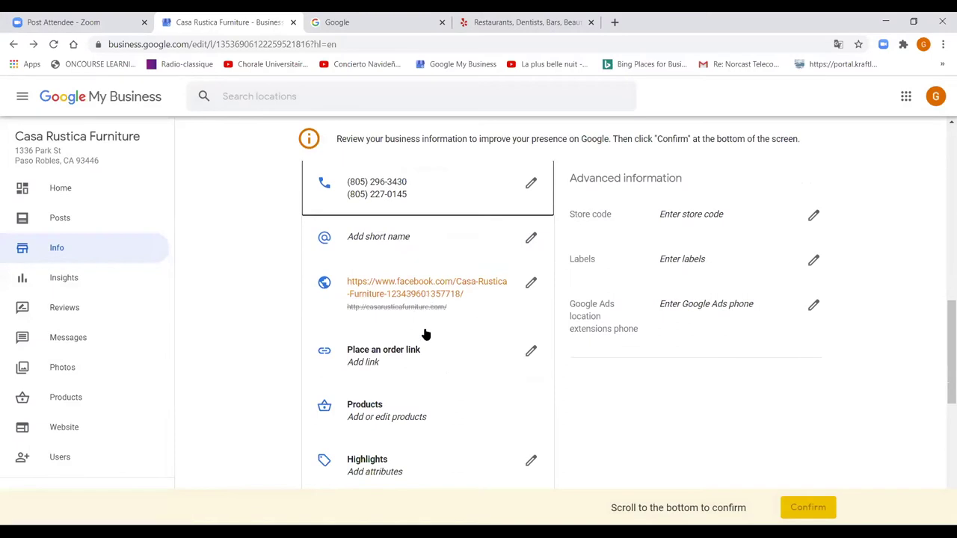
pyautogui.scroll(-5, 410, 378)
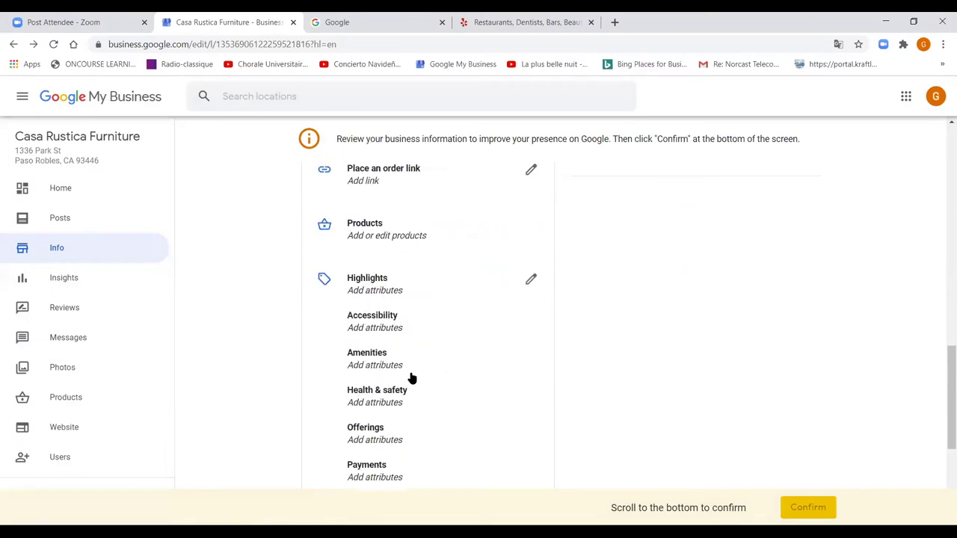
pyautogui.scroll(2, 400, 269)
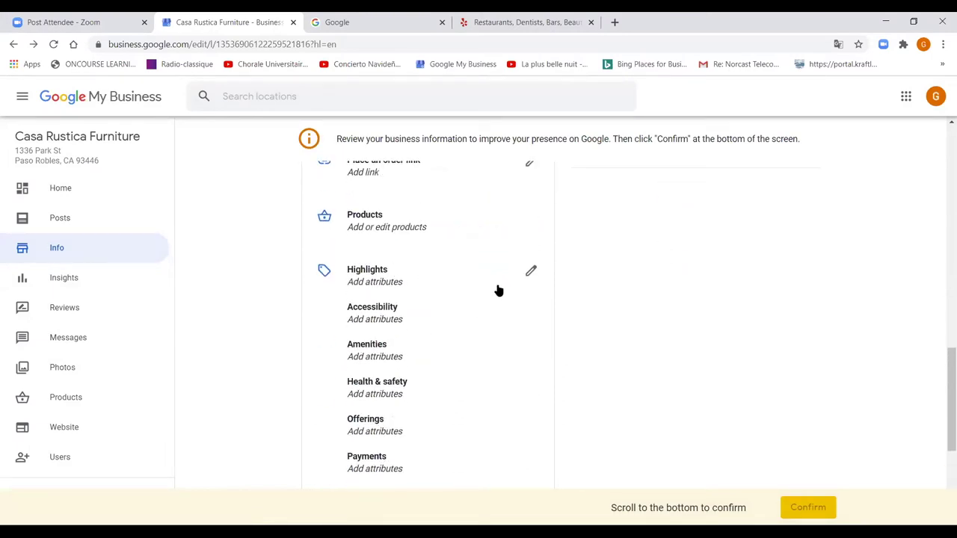
pyautogui.click(529, 272)
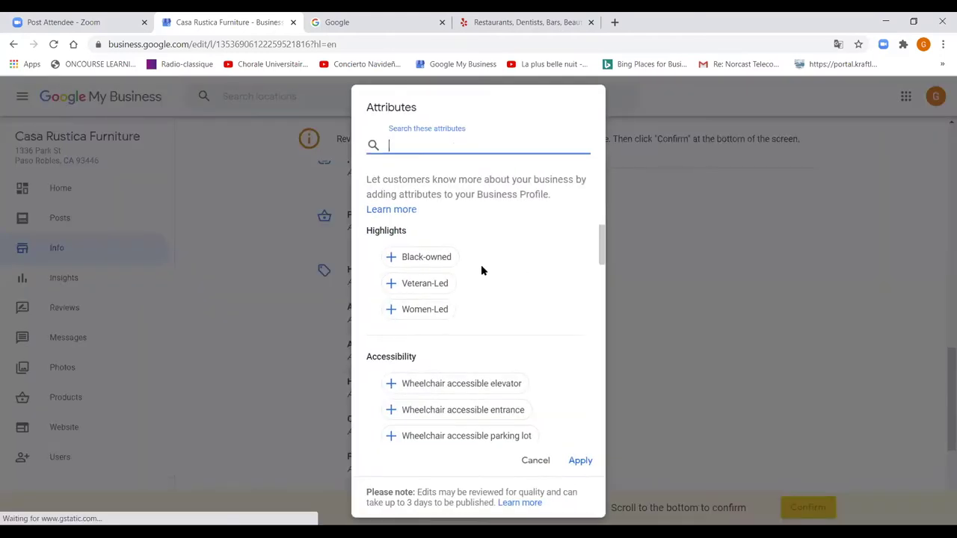
pyautogui.click(399, 387)
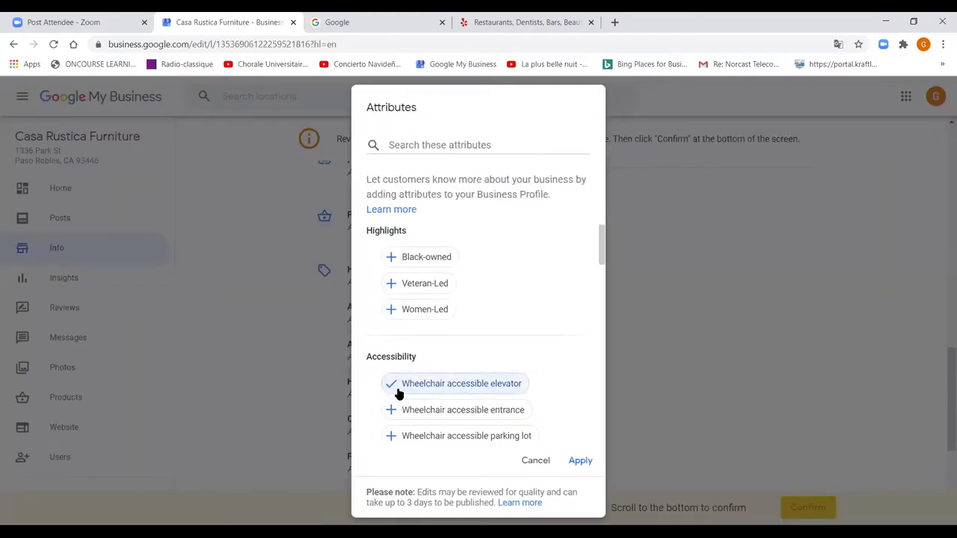
pyautogui.click(400, 417)
pyautogui.scroll(-3, 458, 413)
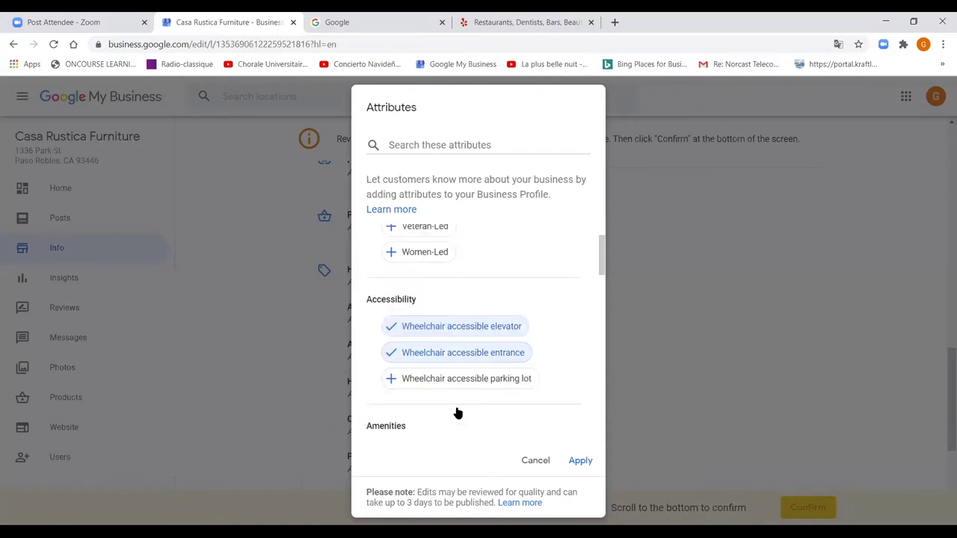
pyautogui.scroll(1, 458, 414)
pyautogui.scroll(-3, 458, 413)
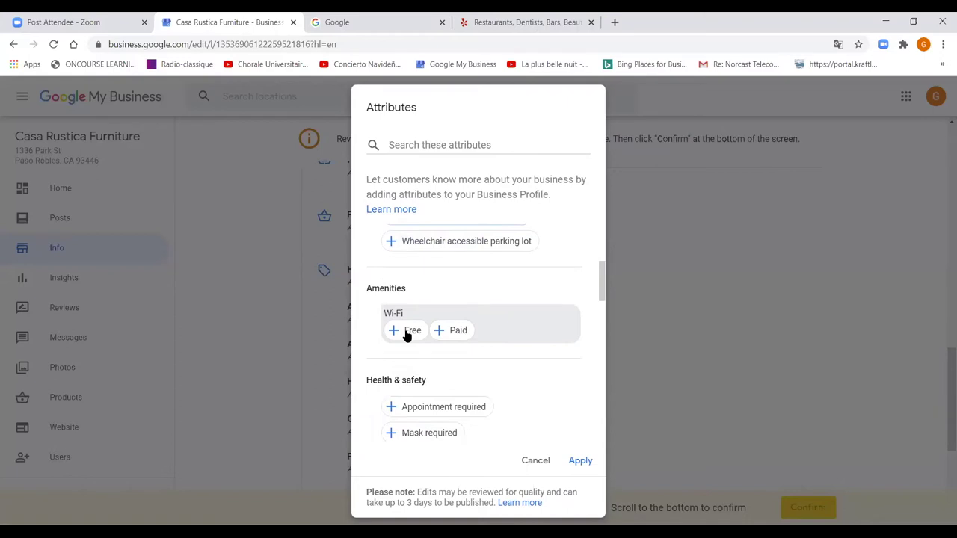
pyautogui.scroll(-2, 418, 391)
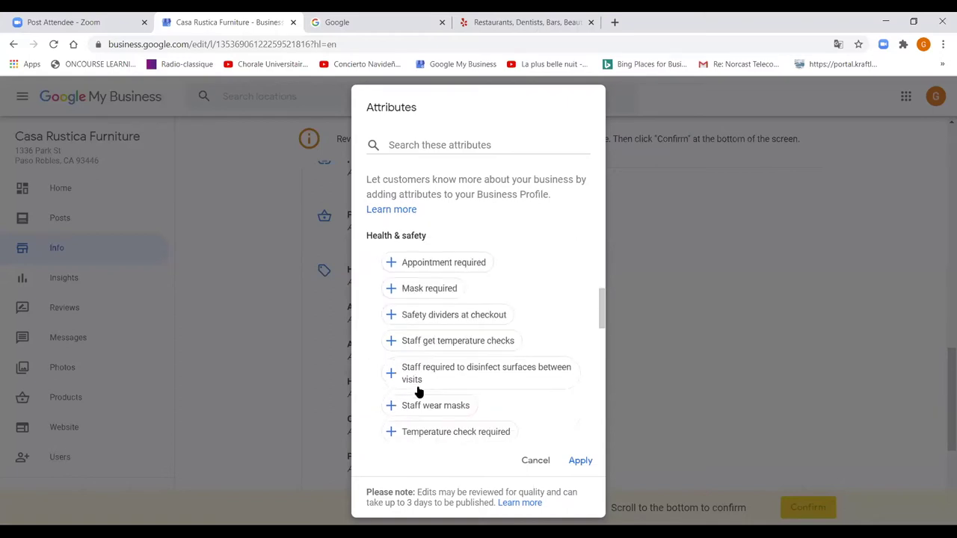
pyautogui.click(409, 298)
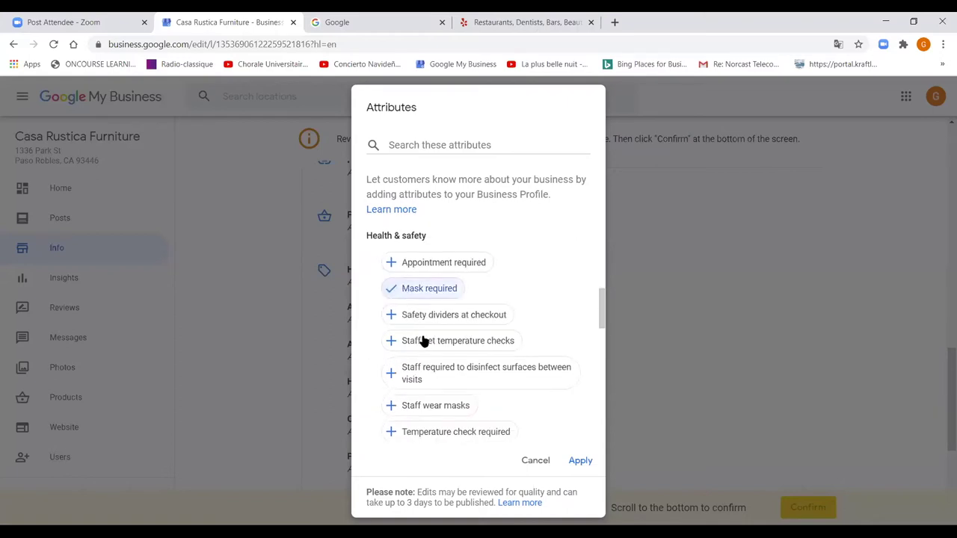
pyautogui.scroll(-3, 421, 338)
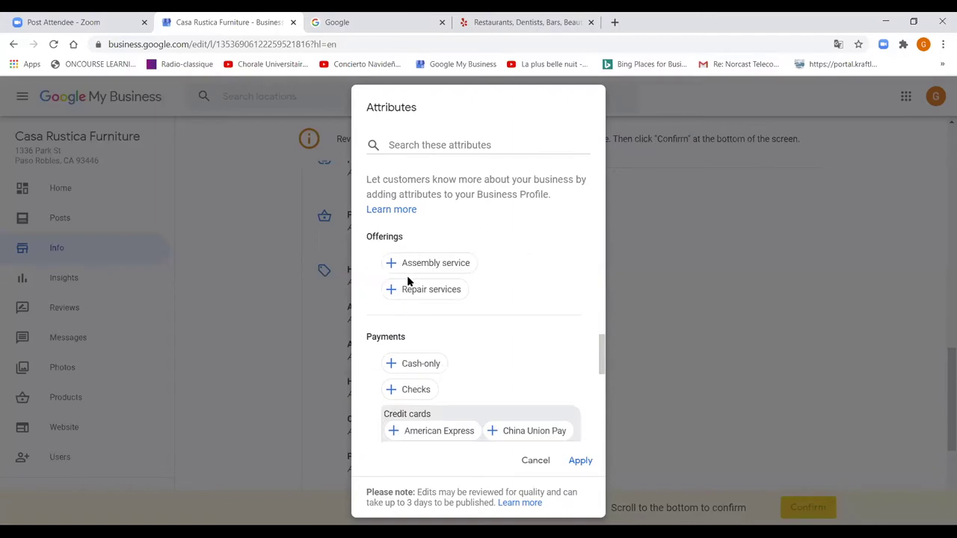
pyautogui.click(407, 292)
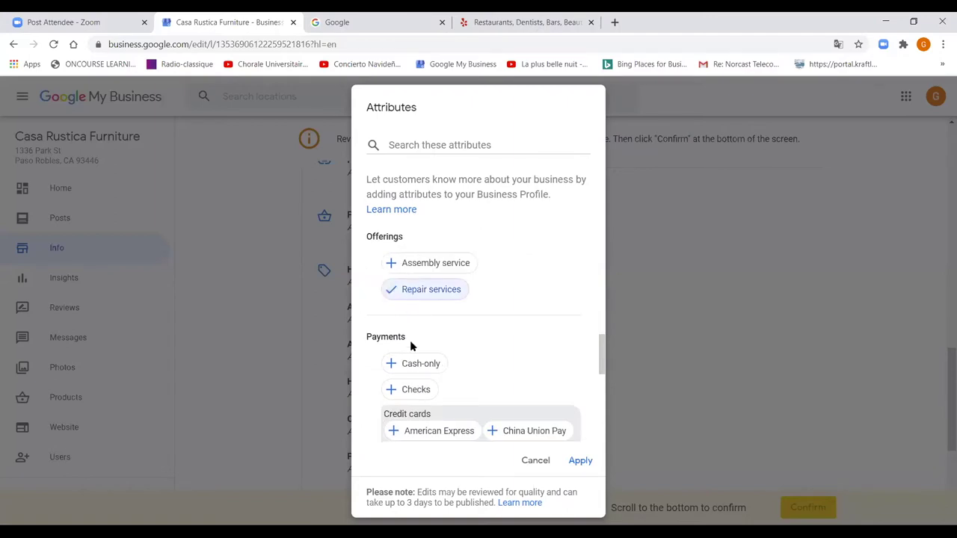
pyautogui.scroll(-1, 411, 345)
pyautogui.click(409, 276)
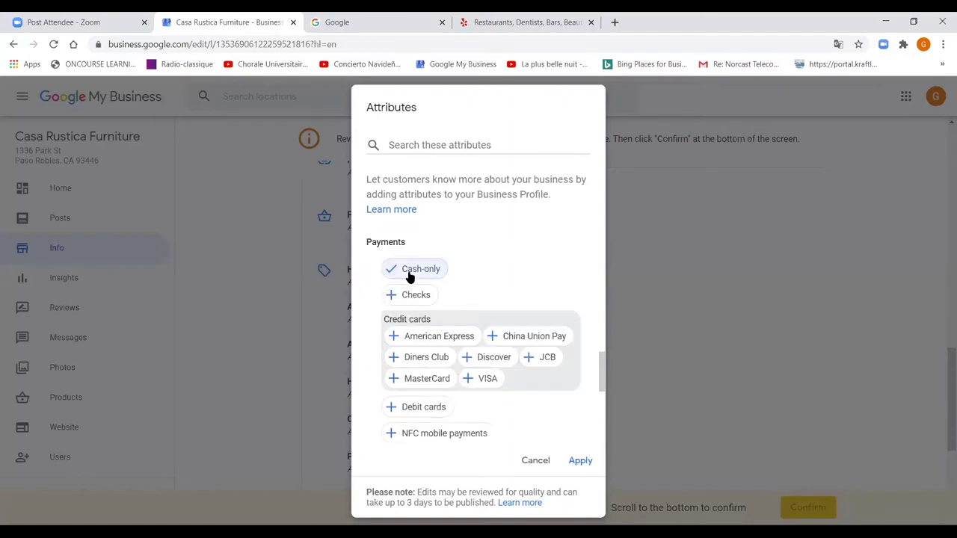
pyautogui.click(419, 339)
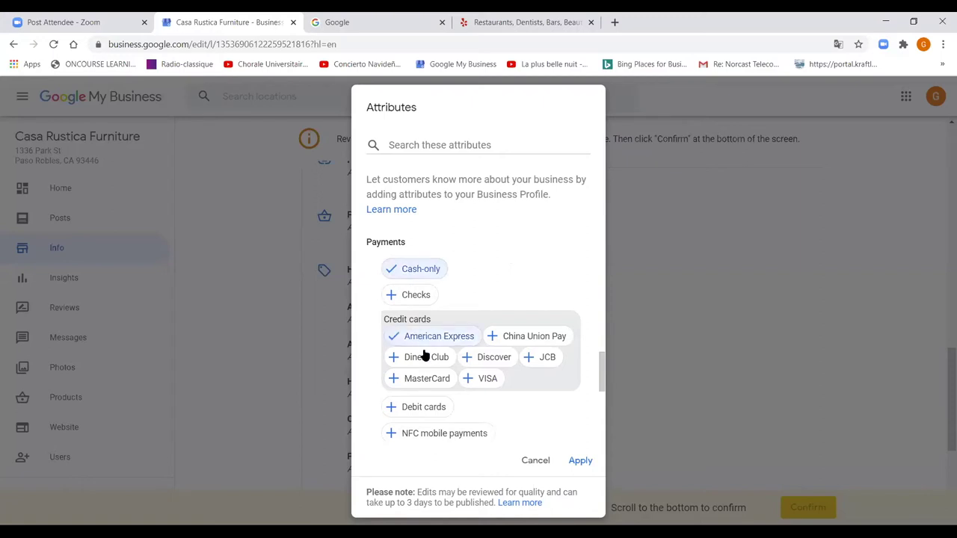
pyautogui.scroll(-3, 427, 366)
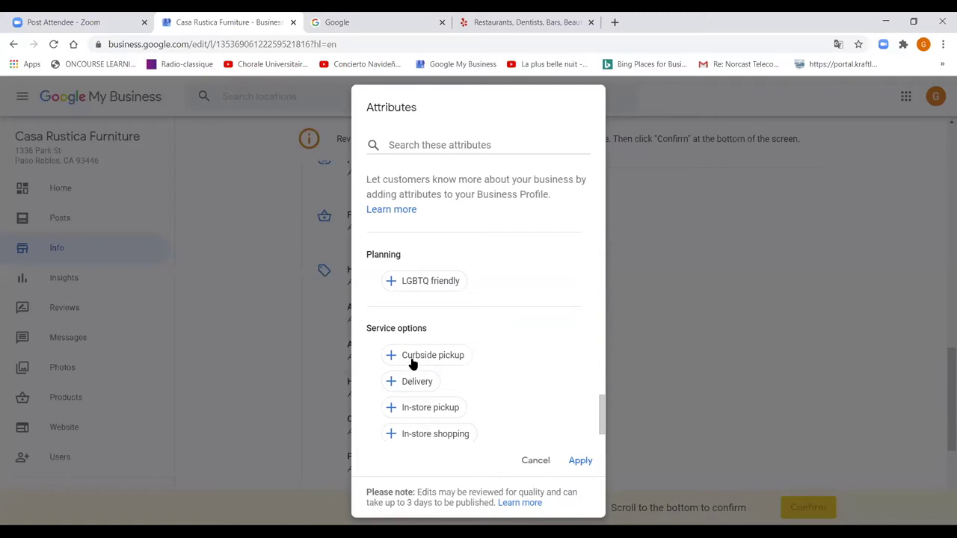
pyautogui.click(411, 361)
pyautogui.click(411, 383)
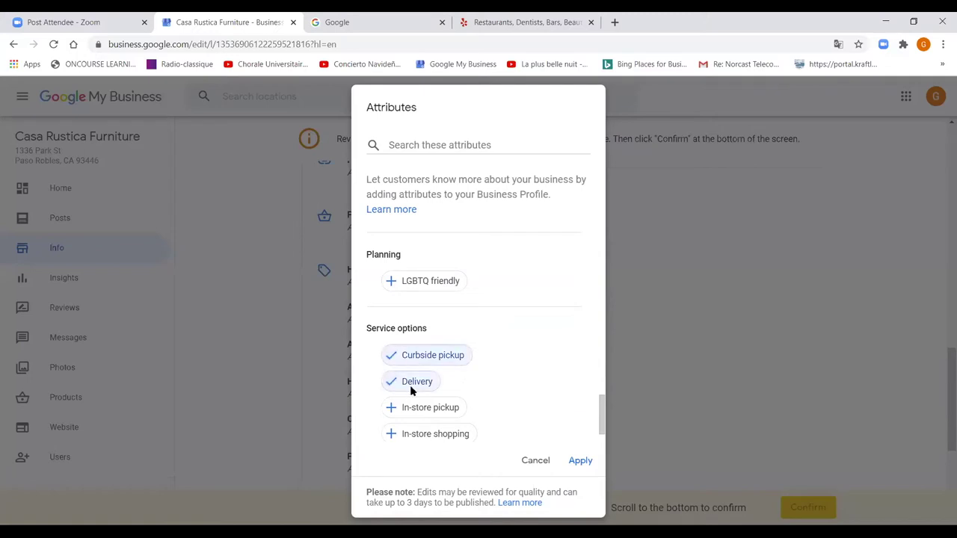
pyautogui.scroll(-1, 415, 419)
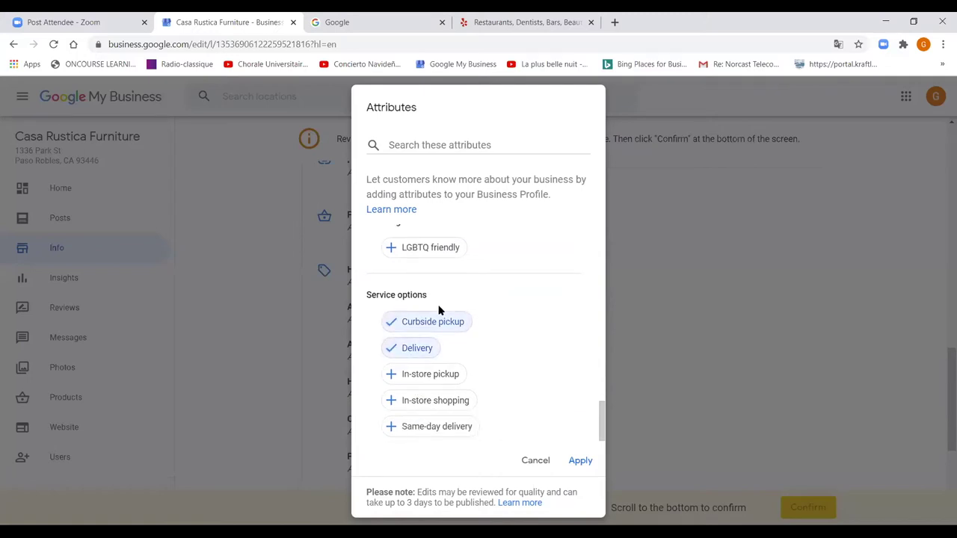
pyautogui.scroll(6, 439, 310)
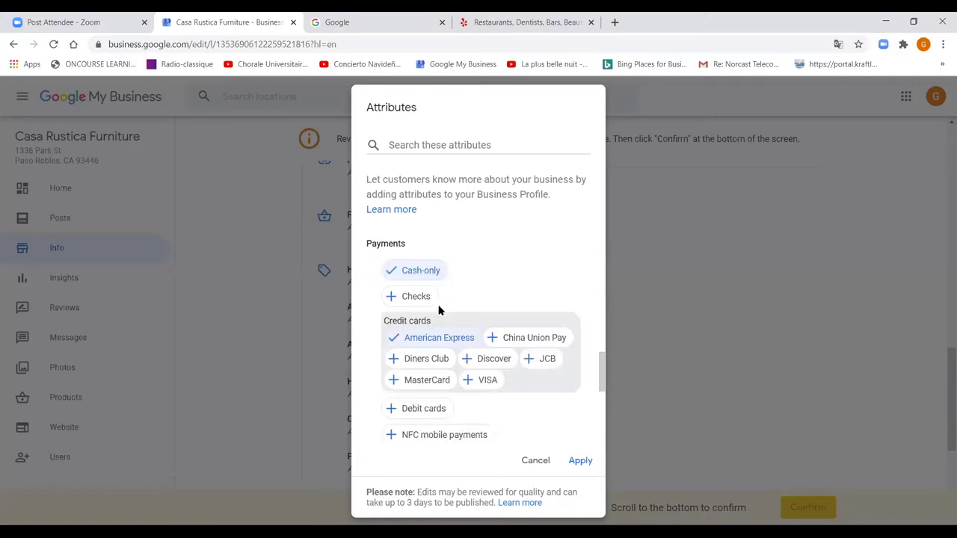
pyautogui.click(537, 462)
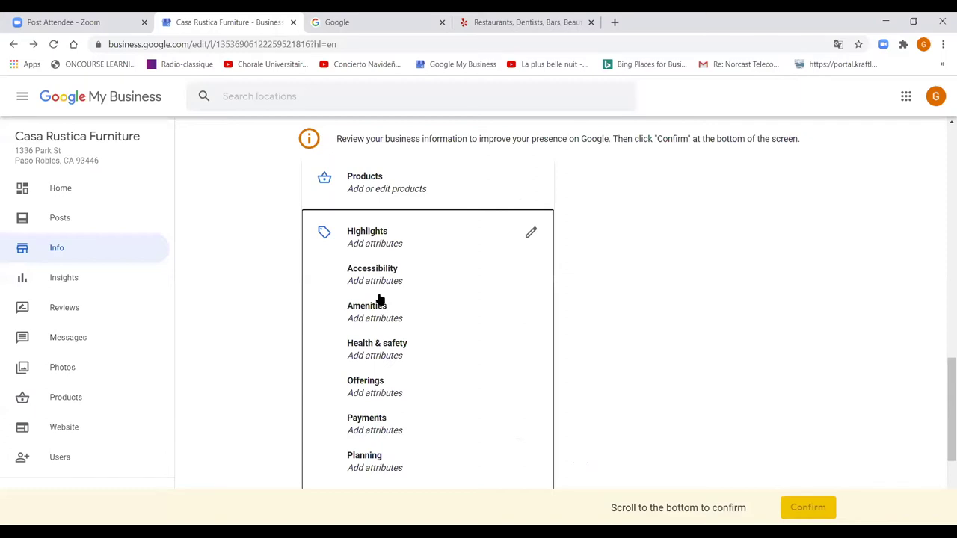
pyautogui.scroll(-2, 379, 299)
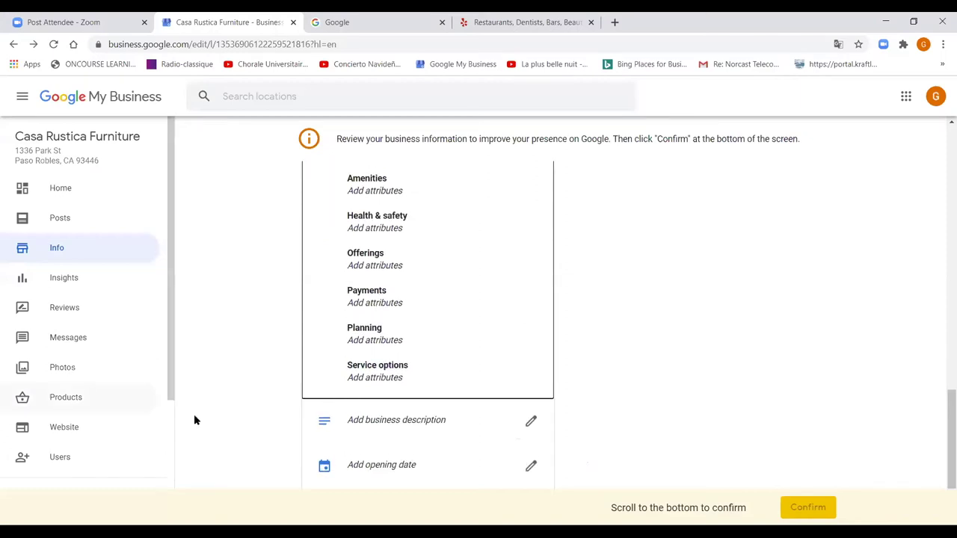
pyautogui.scroll(-1, 391, 436)
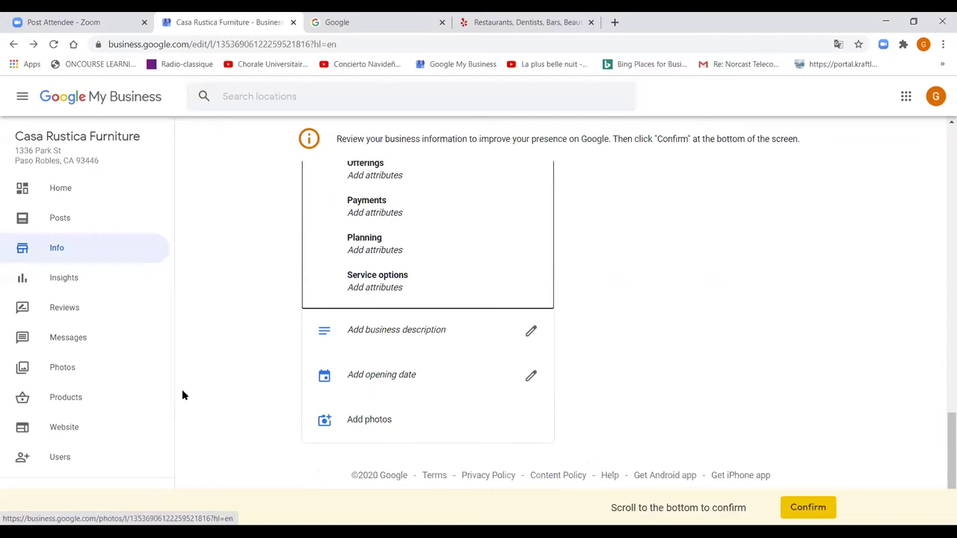
pyautogui.click(366, 421)
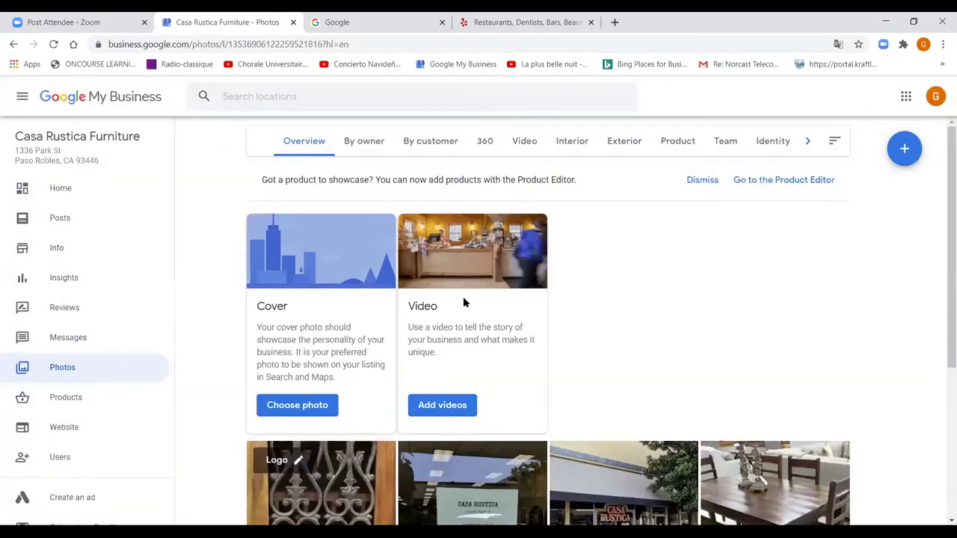
pyautogui.click(312, 406)
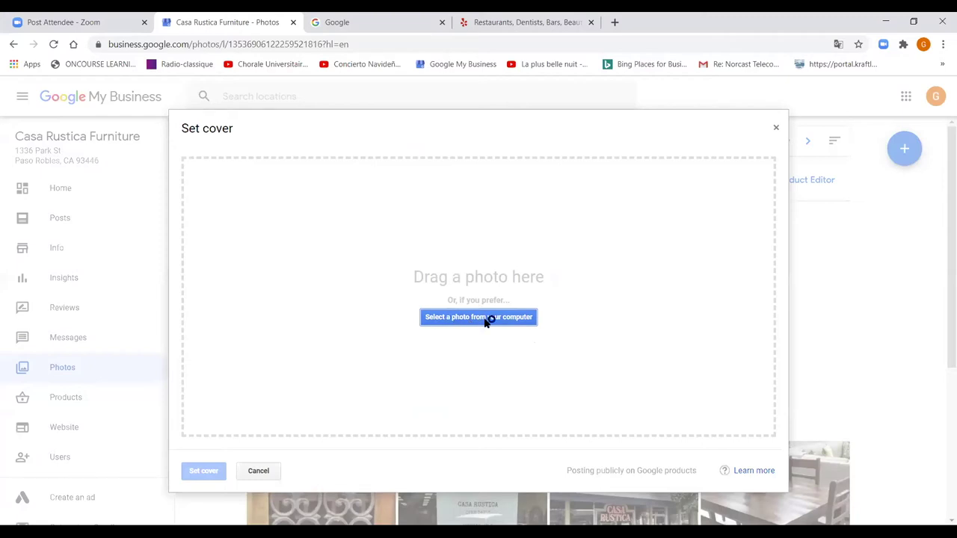
pyautogui.click(486, 320)
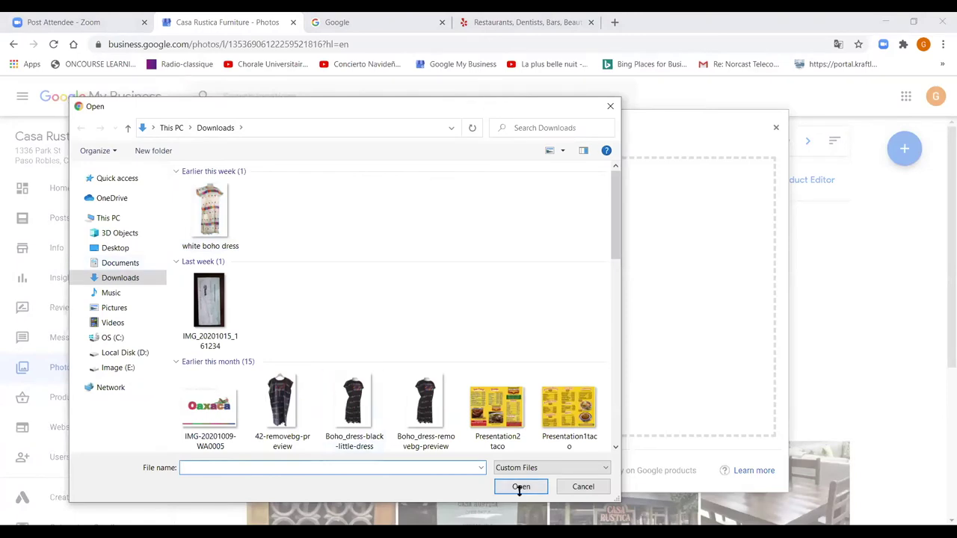
pyautogui.click(585, 490)
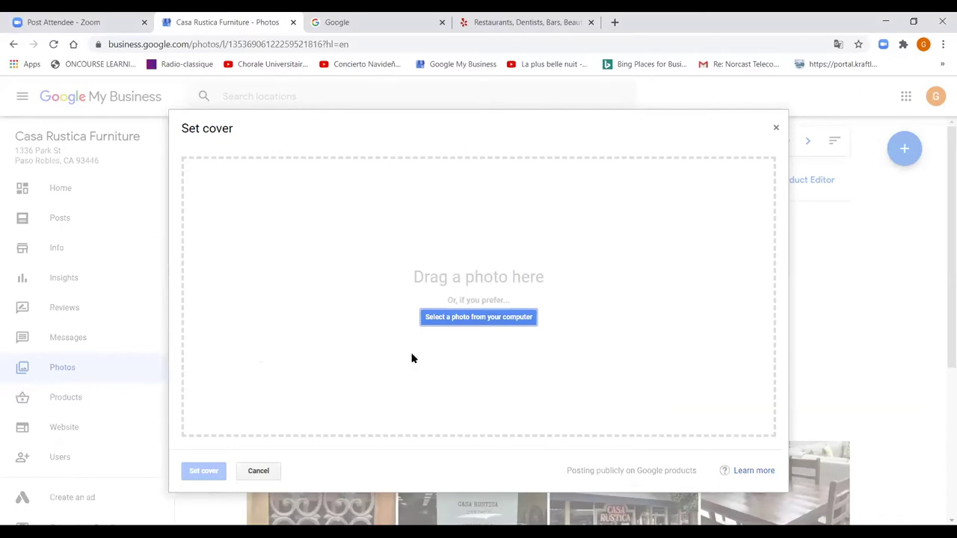
pyautogui.click(258, 471)
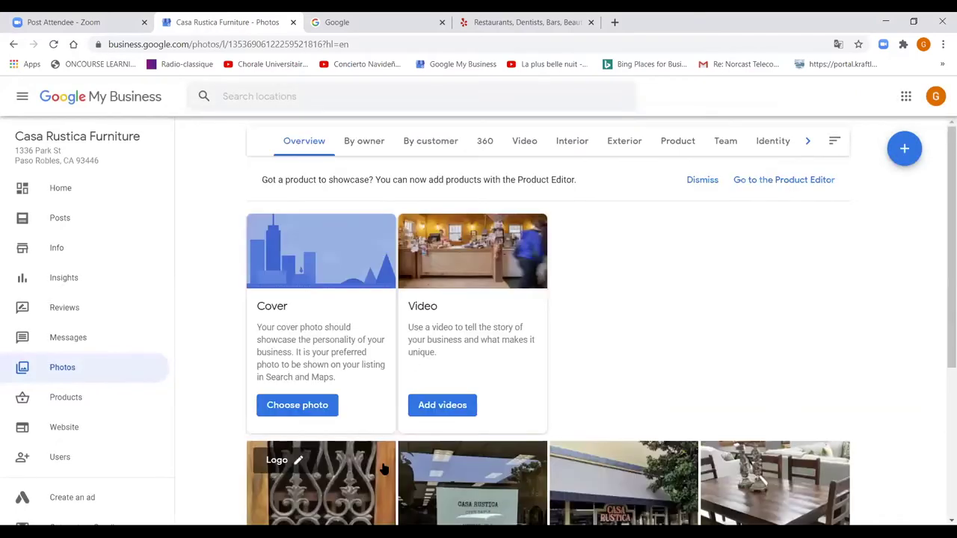
pyautogui.scroll(-3, 384, 470)
pyautogui.scroll(2, 384, 470)
pyautogui.scroll(-3, 384, 470)
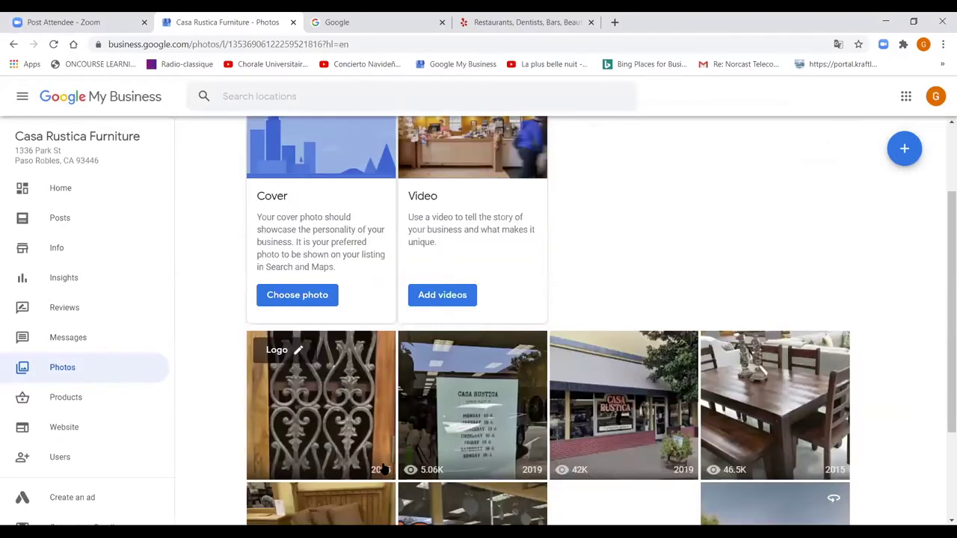
pyautogui.scroll(4, 384, 469)
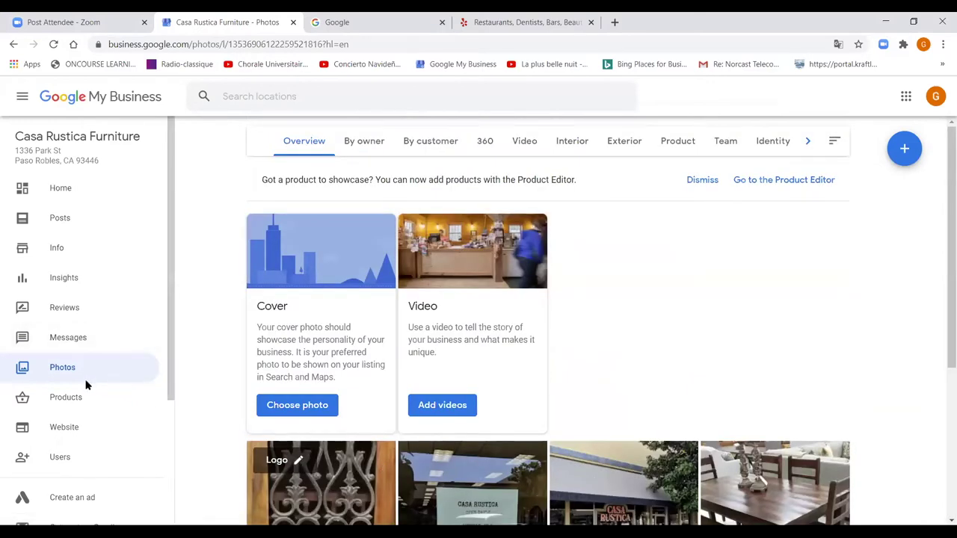
# - In the website builder, preview the Spring, Dusk, Retro and Nouveau themes, then choose Cream Soda
pyautogui.click(68, 430)
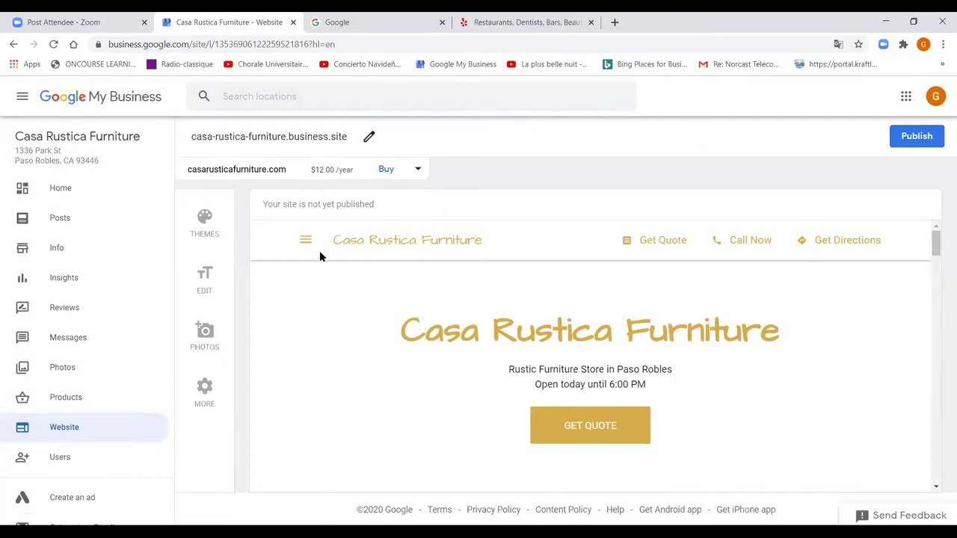
pyautogui.click(205, 218)
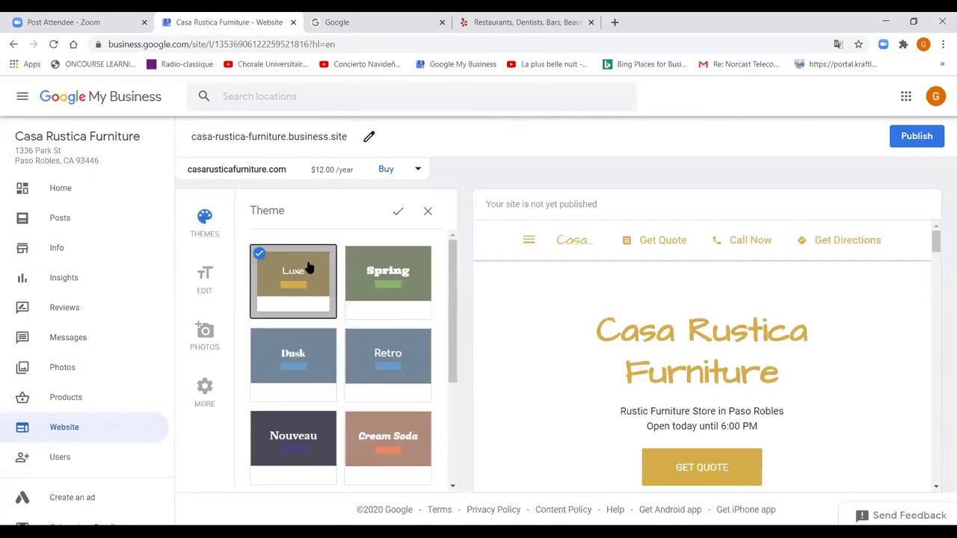
pyautogui.click(370, 270)
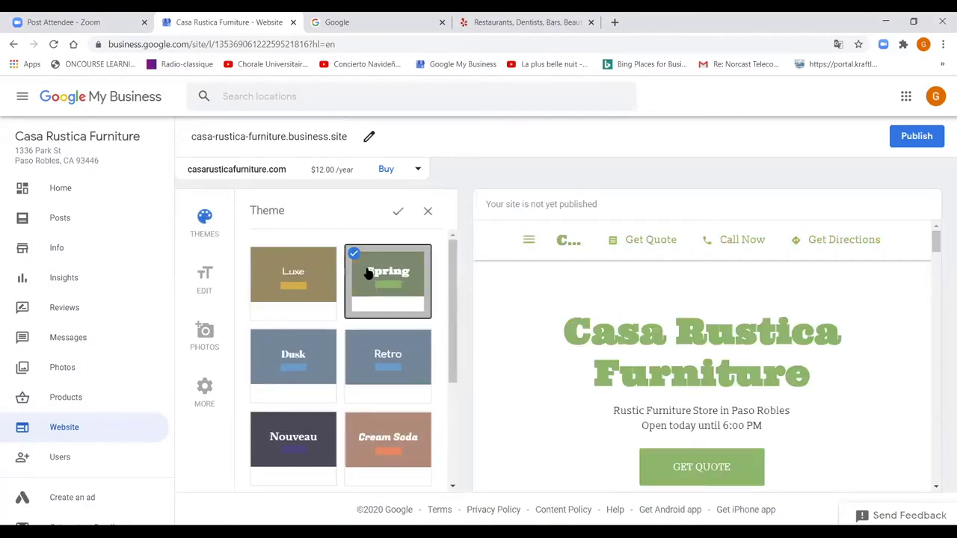
pyautogui.click(313, 363)
pyautogui.click(387, 365)
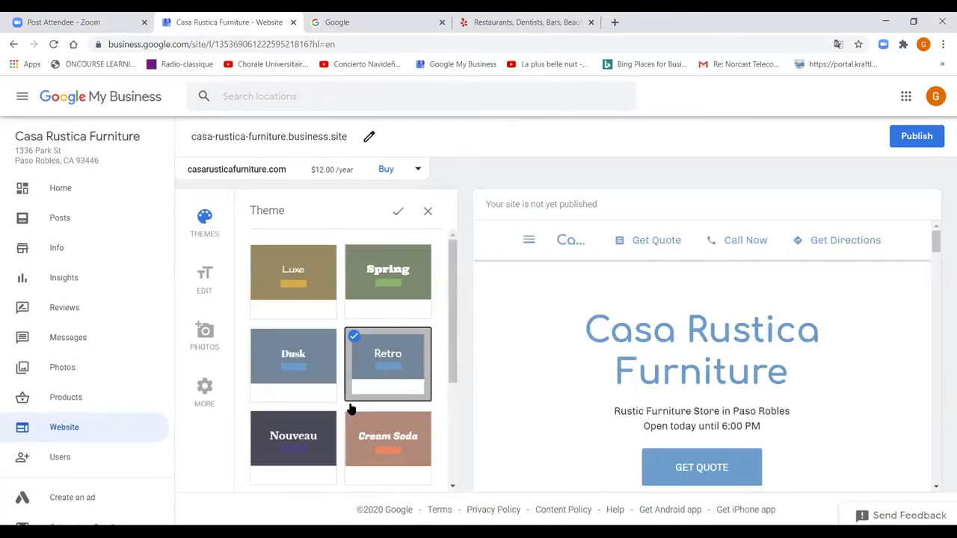
pyautogui.click(317, 434)
pyautogui.click(395, 435)
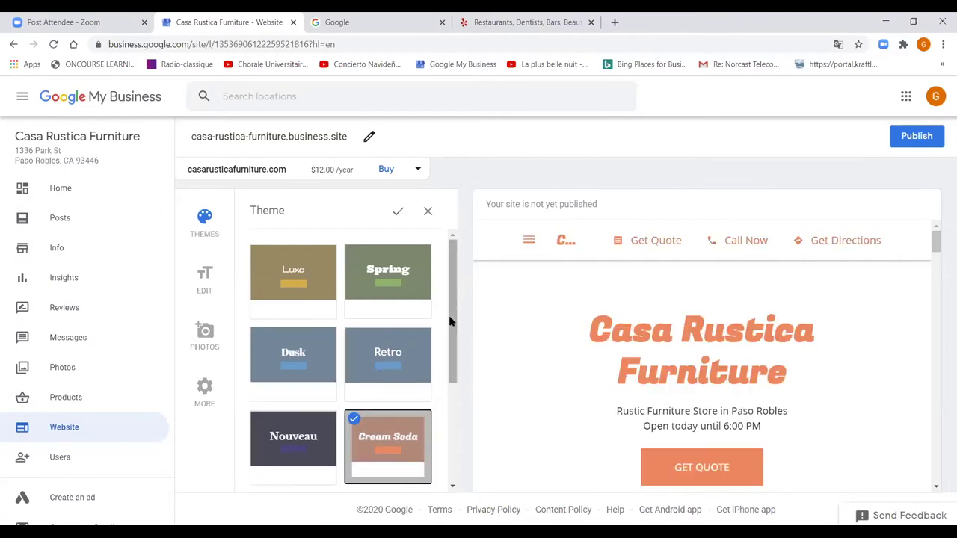
# - Keep the Cream Soda theme past the unsaved-changes warning and bring up the site address settings
pyautogui.scroll(-1, 451, 324)
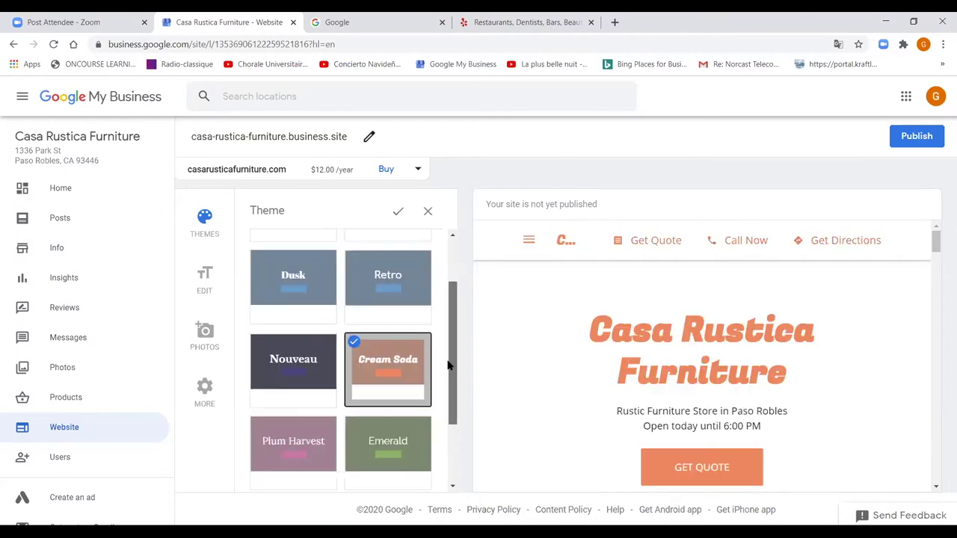
pyautogui.click(201, 332)
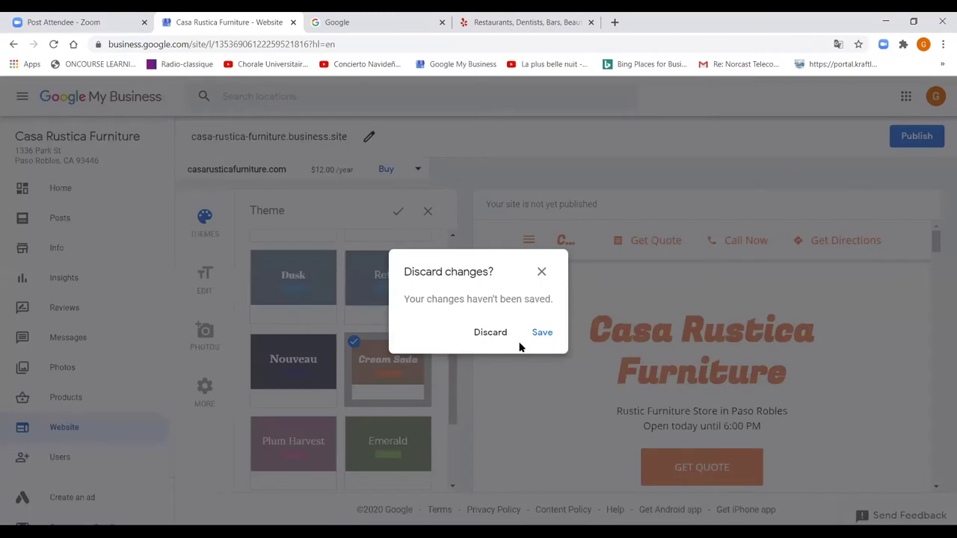
pyautogui.rightClick(494, 334)
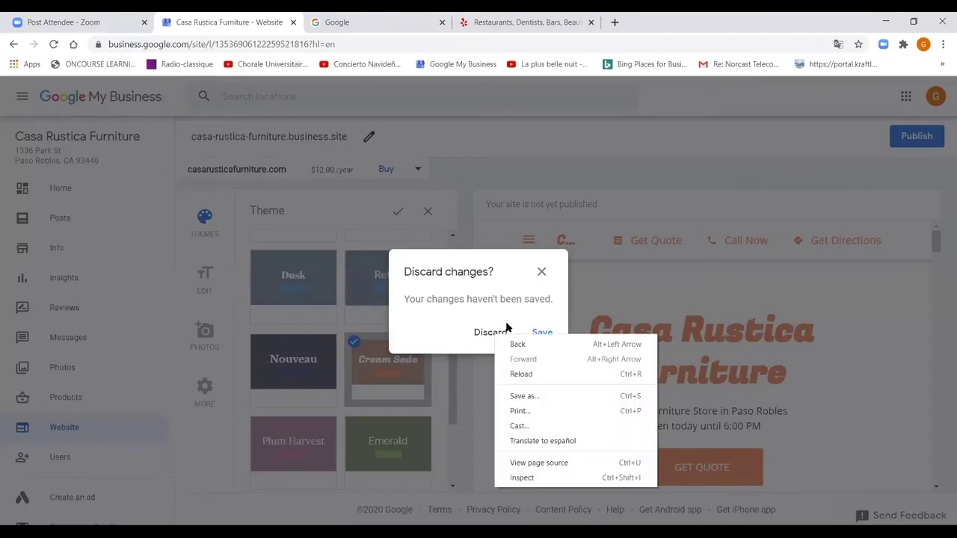
pyautogui.click(542, 267)
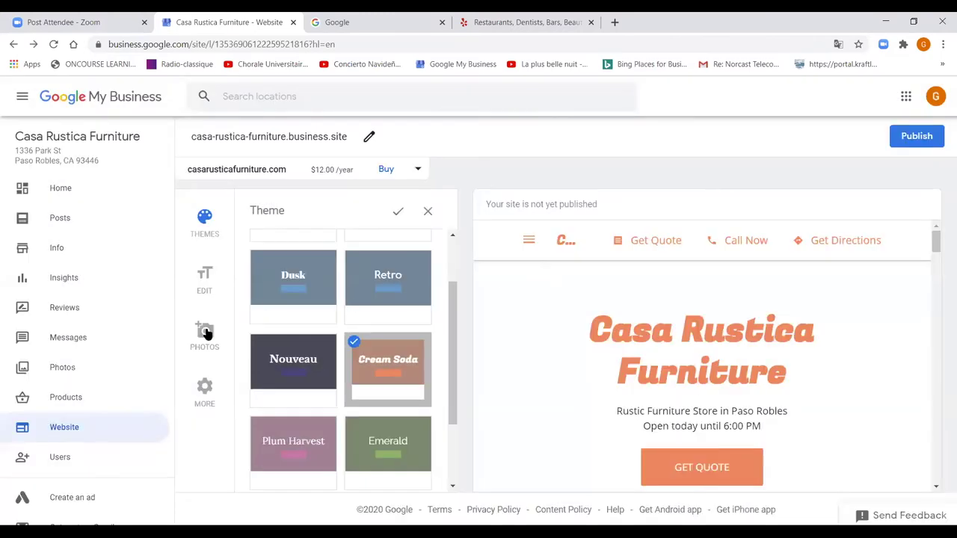
pyautogui.click(205, 333)
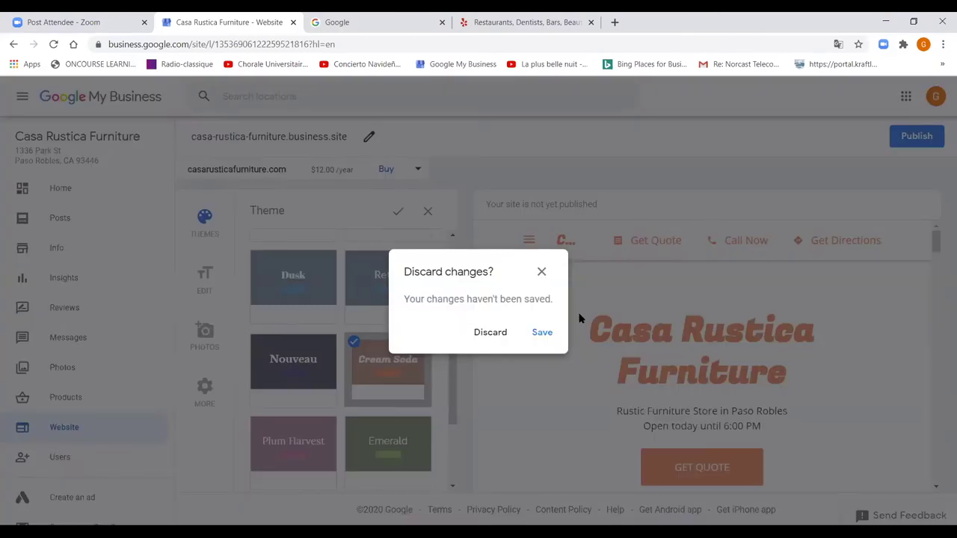
pyautogui.click(579, 318)
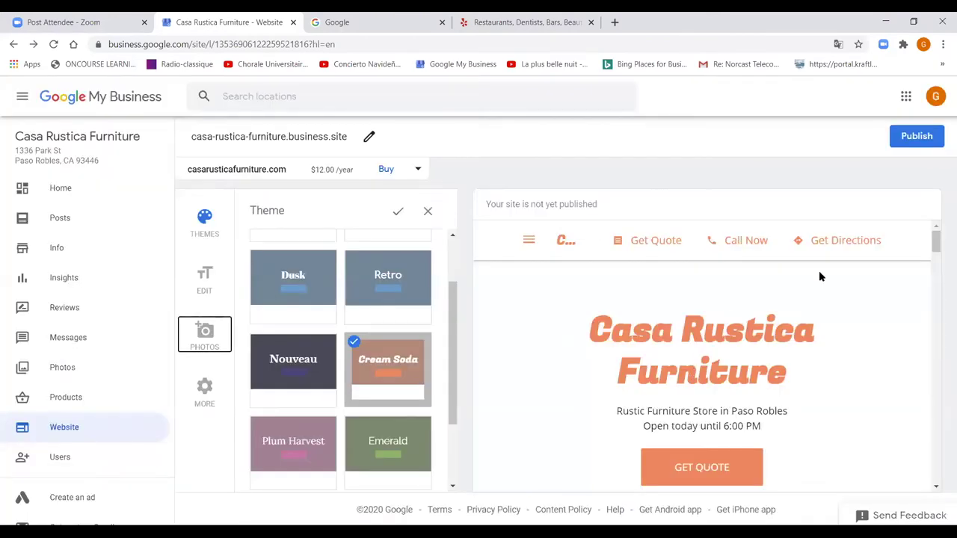
pyautogui.click(367, 145)
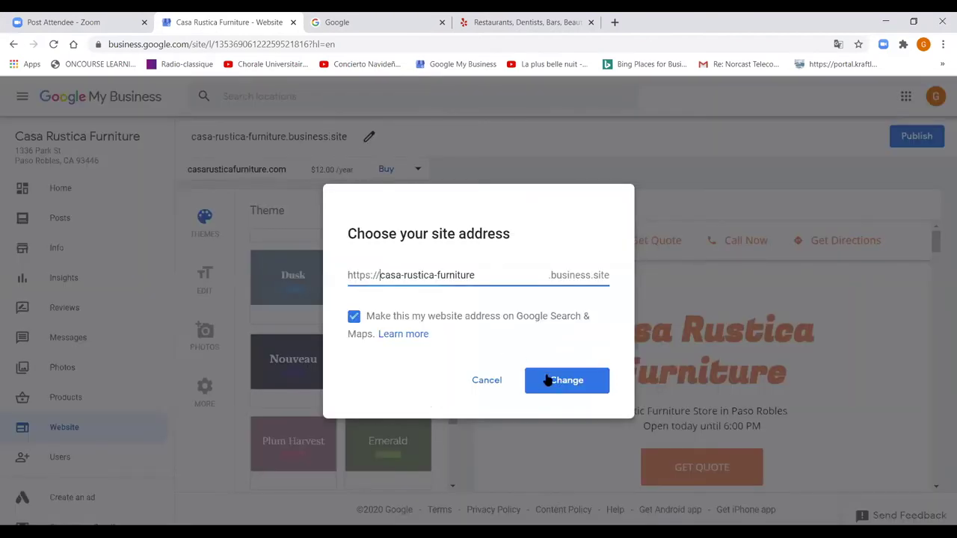
# - Cancel the site address change, then view the listing's users without inviting anyone
pyautogui.click(500, 386)
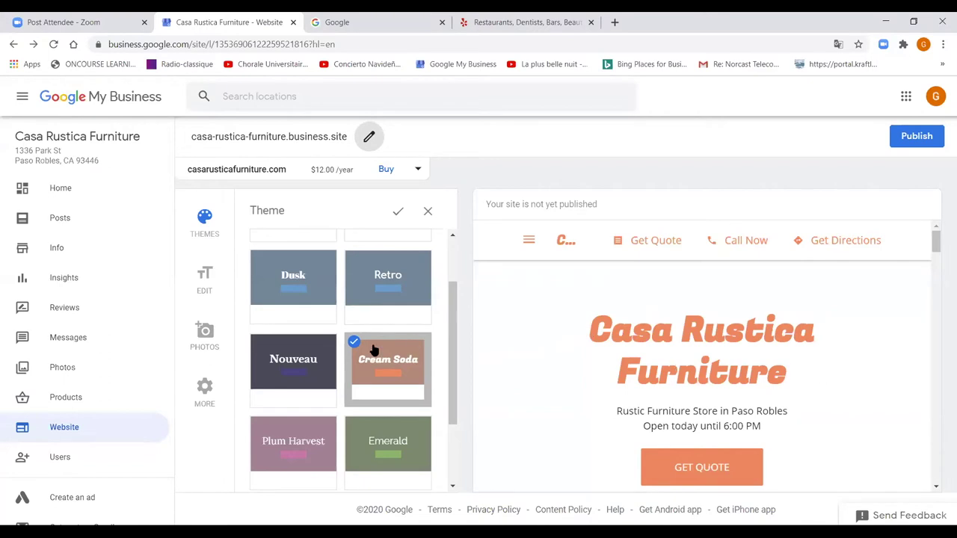
pyautogui.click(59, 459)
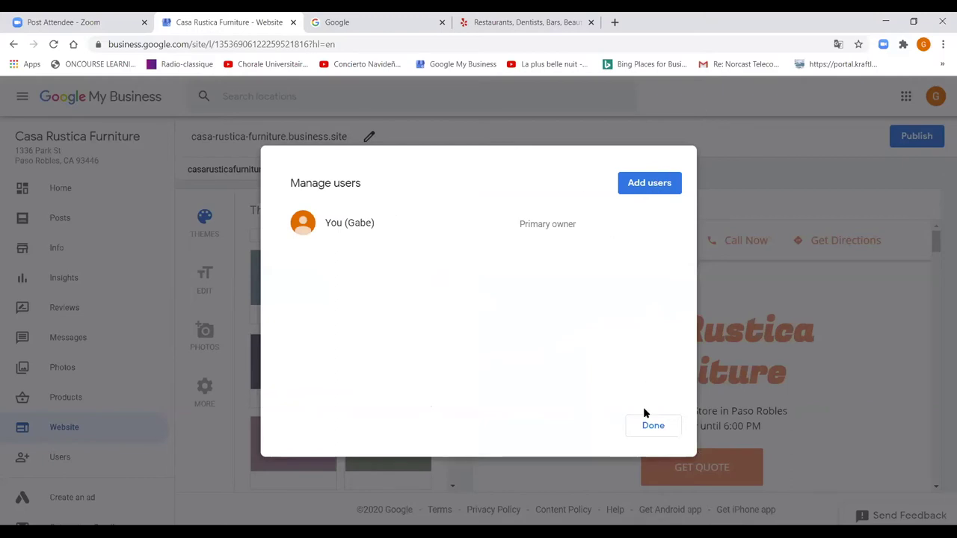
pyautogui.click(637, 188)
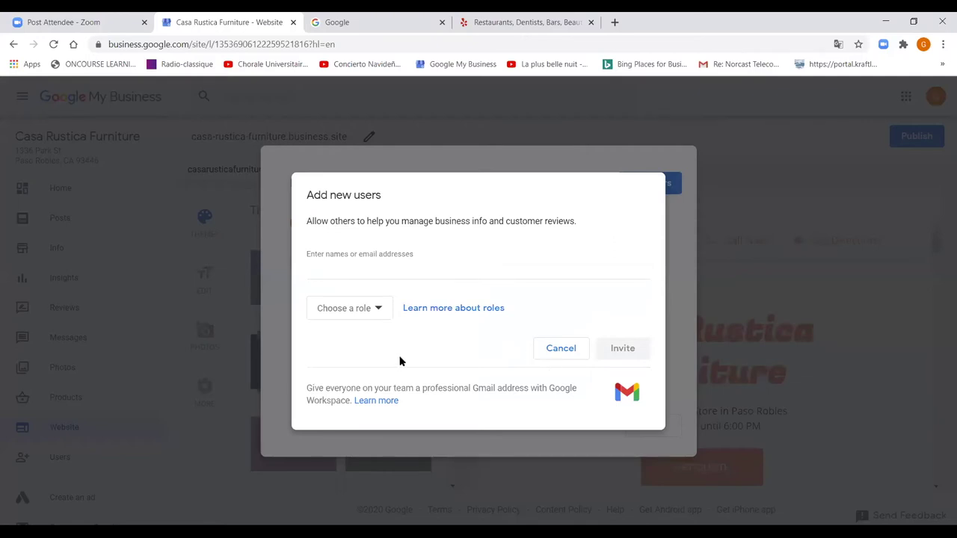
pyautogui.click(553, 350)
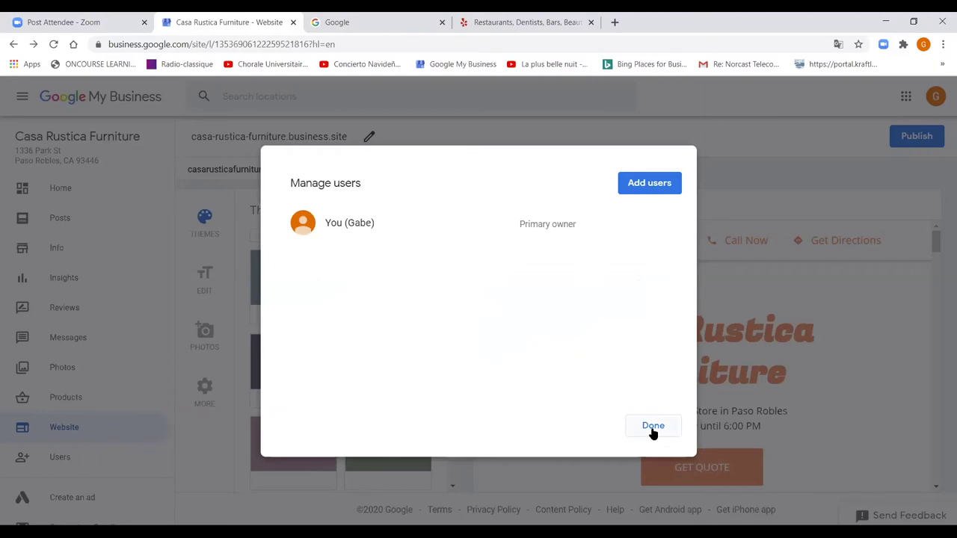
pyautogui.click(653, 428)
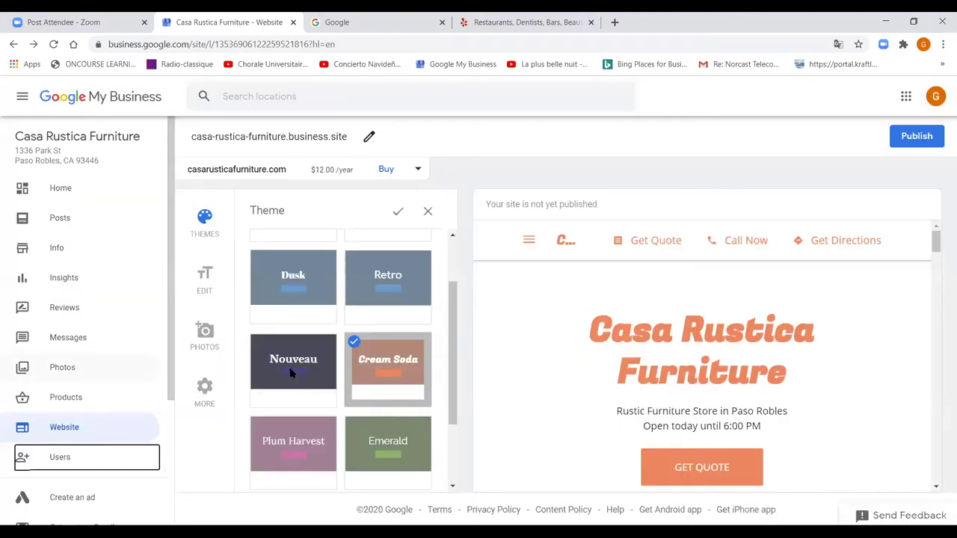
# - Draft the reply 'muchas gracias pos su comentario' to the five-star review, then cancel it
pyautogui.click(60, 311)
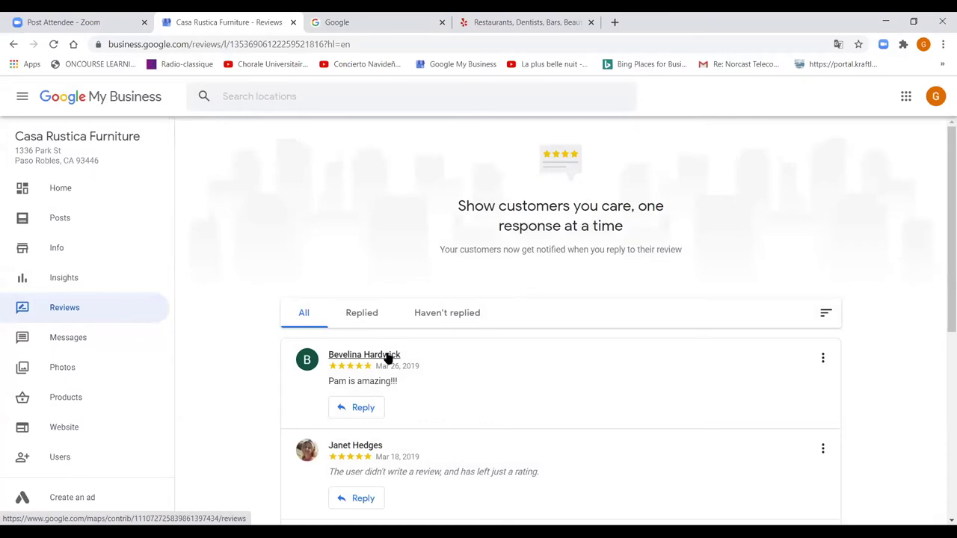
pyautogui.click(349, 409)
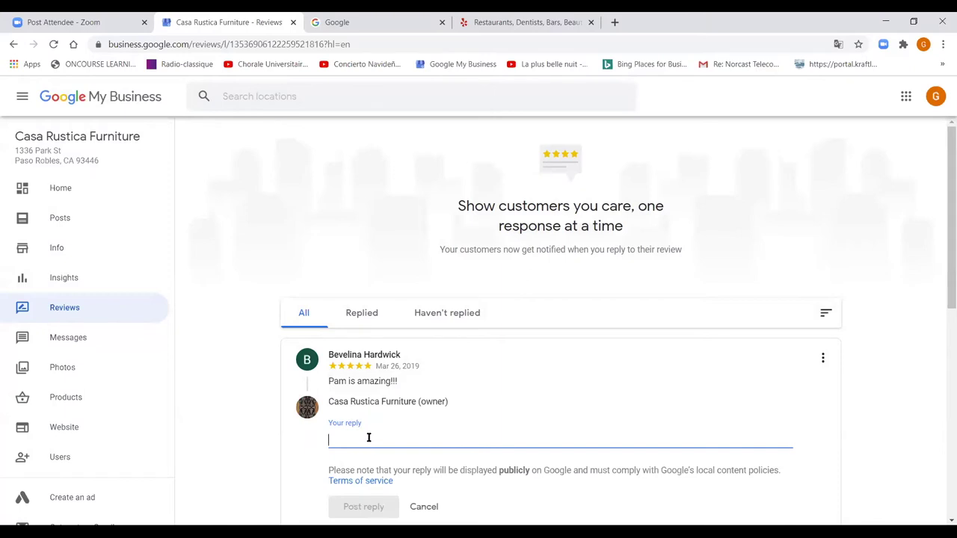
pyautogui.write('mucha')
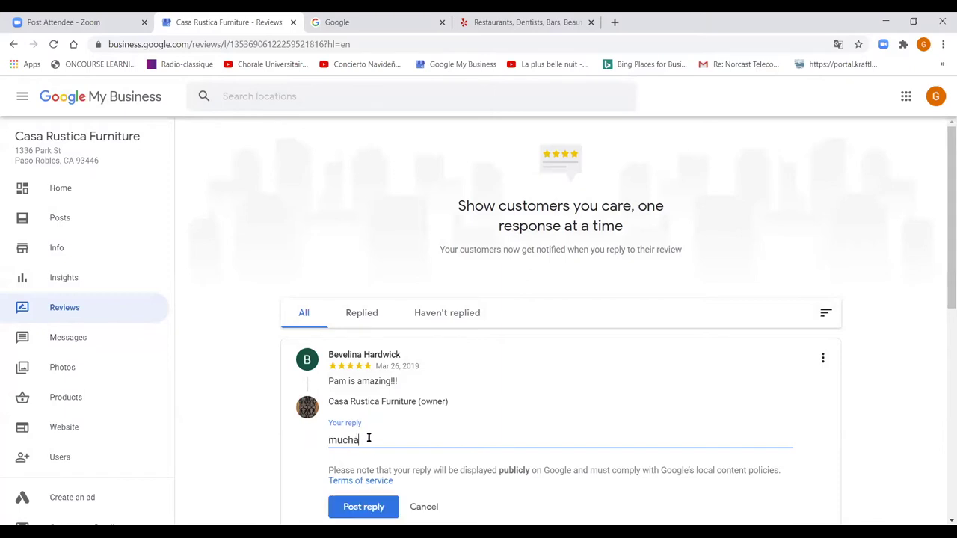
pyautogui.write('s gracias pos su comentario')
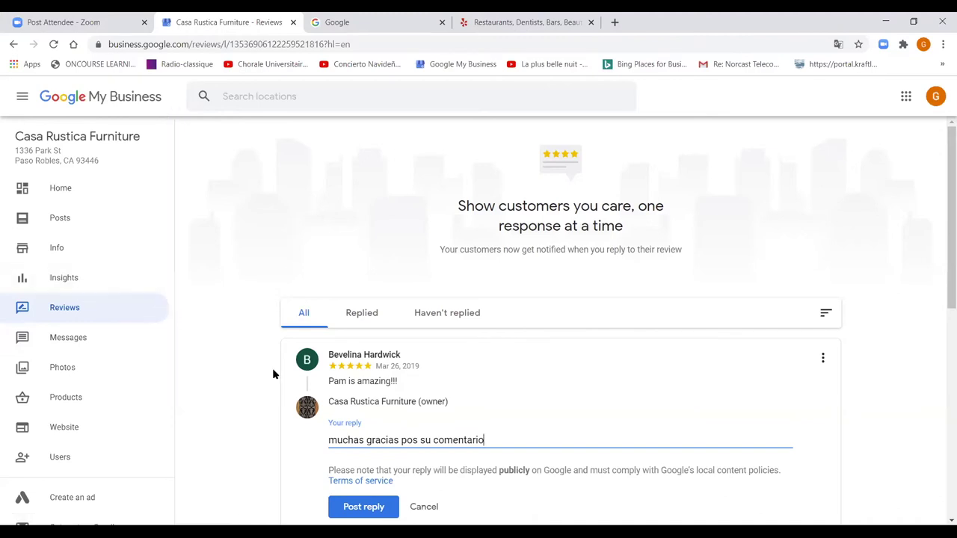
pyautogui.click(424, 508)
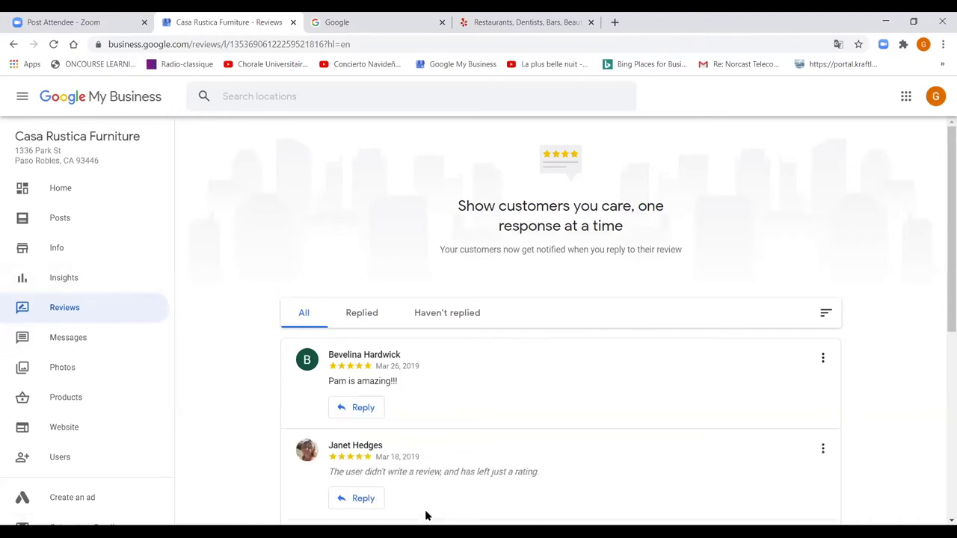
# - Open Insights and scroll down to the search breakdown chart and the Queries table
pyautogui.click(47, 278)
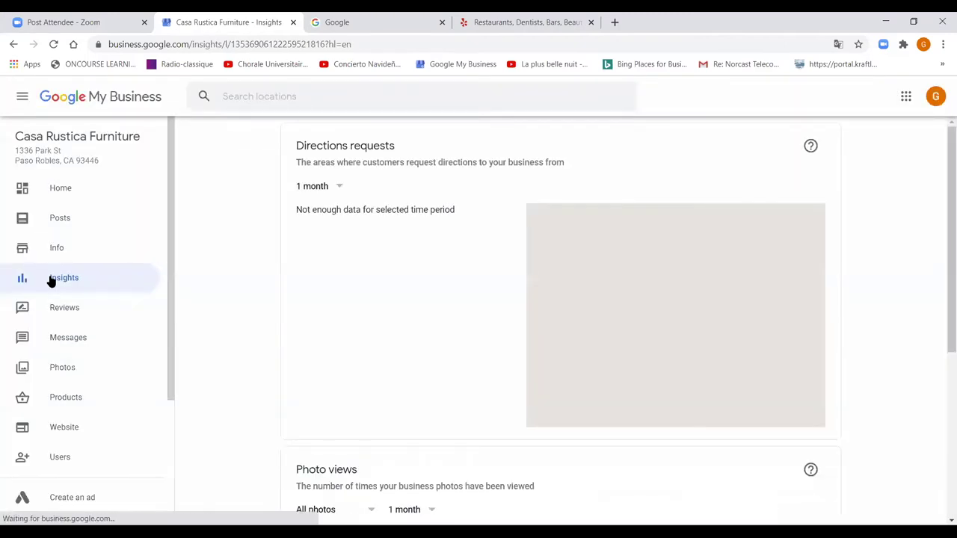
pyautogui.moveTo(522, 332)
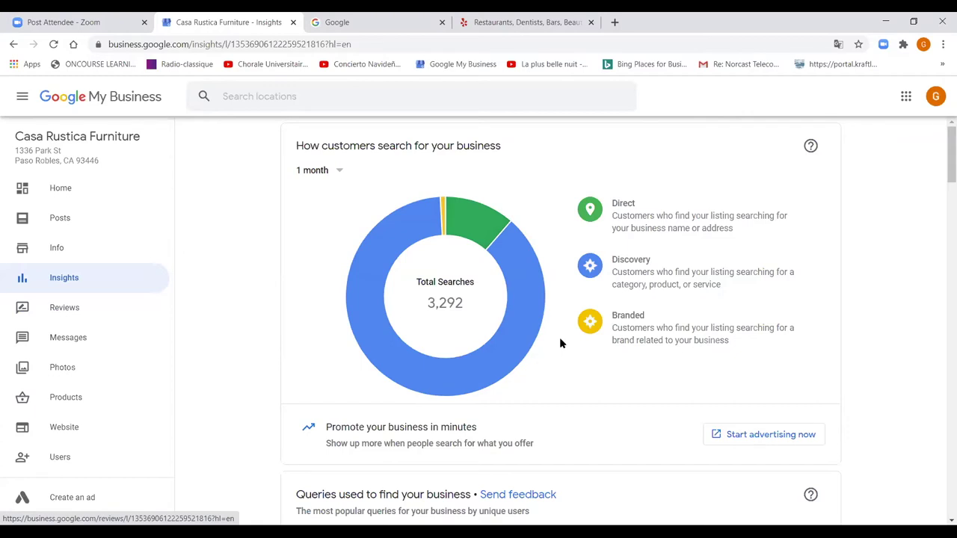
pyautogui.scroll(-4, 560, 342)
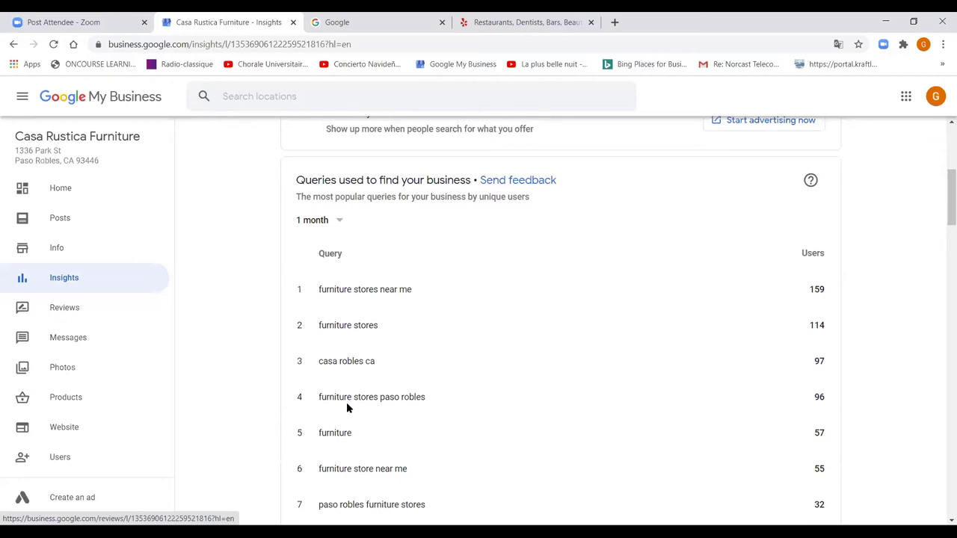
pyautogui.scroll(-2, 395, 431)
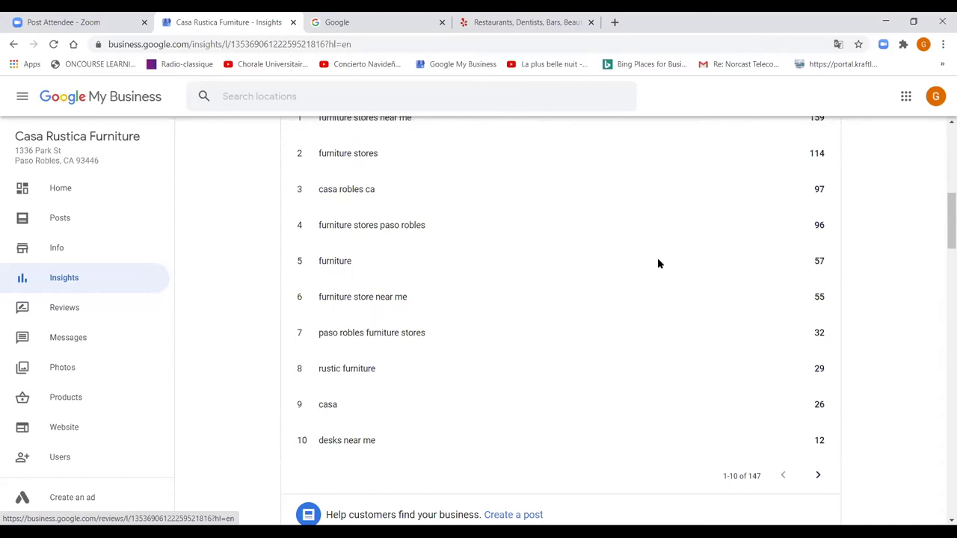
pyautogui.scroll(-1, 655, 269)
pyautogui.scroll(1, 653, 275)
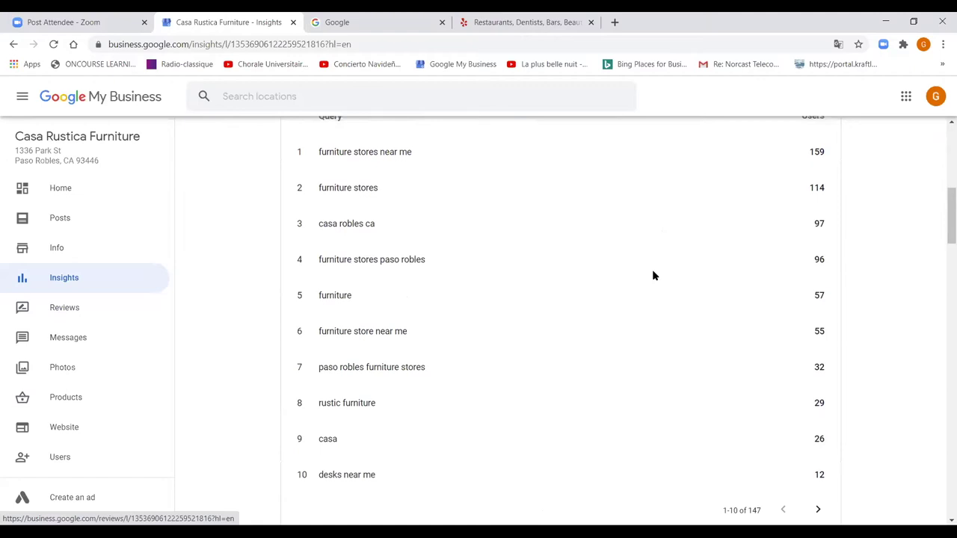
pyautogui.scroll(1, 653, 276)
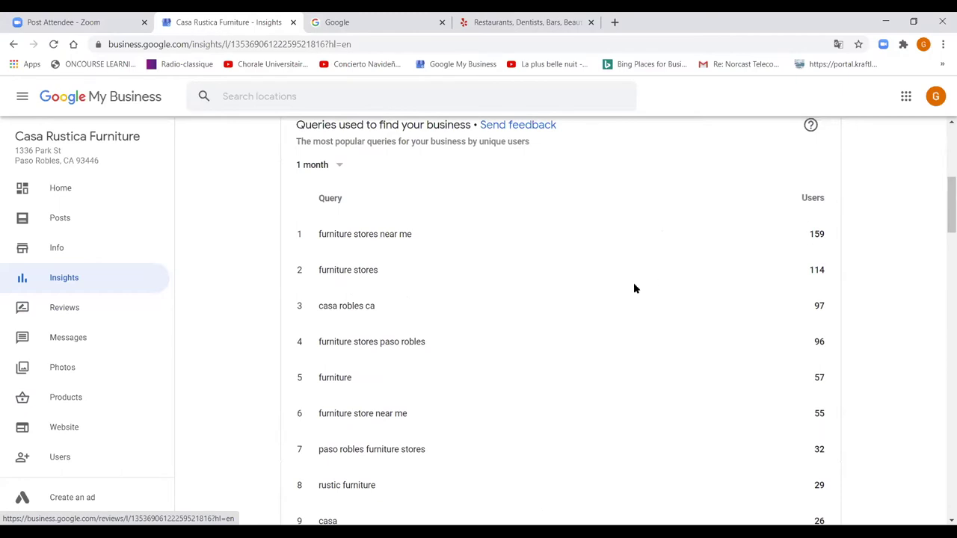
pyautogui.scroll(-1, 634, 288)
pyautogui.scroll(-1, 634, 288)
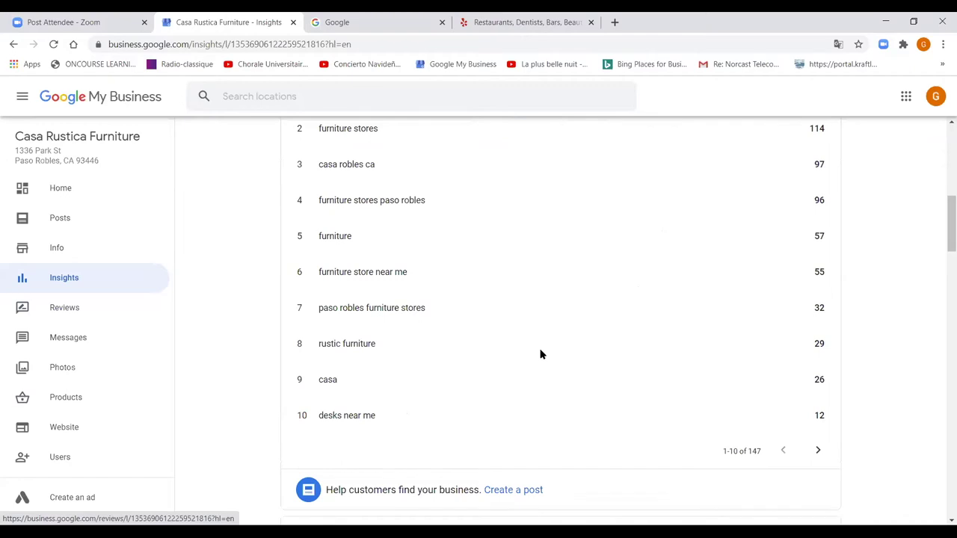
pyautogui.scroll(-2, 541, 354)
pyautogui.scroll(-2, 541, 354)
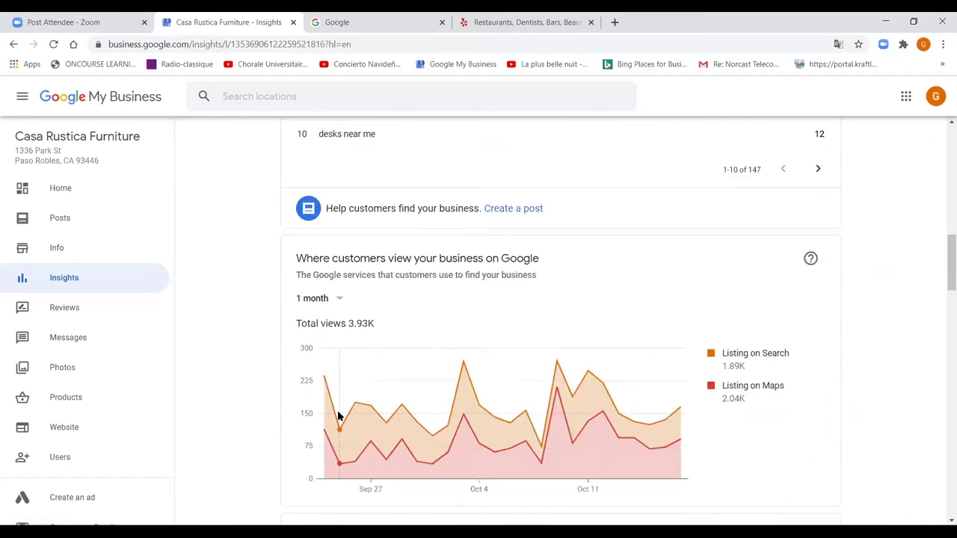
pyautogui.moveTo(539, 400)
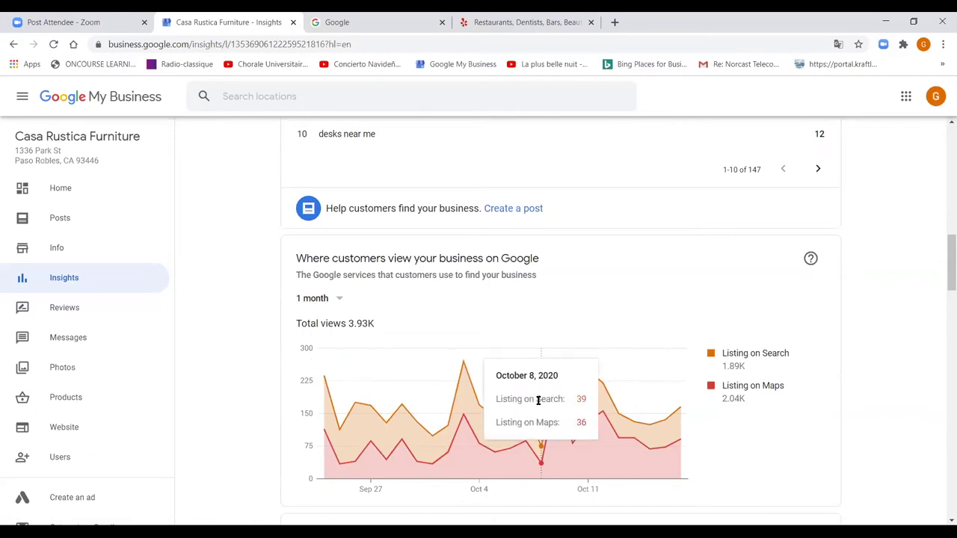
pyautogui.moveTo(479, 428)
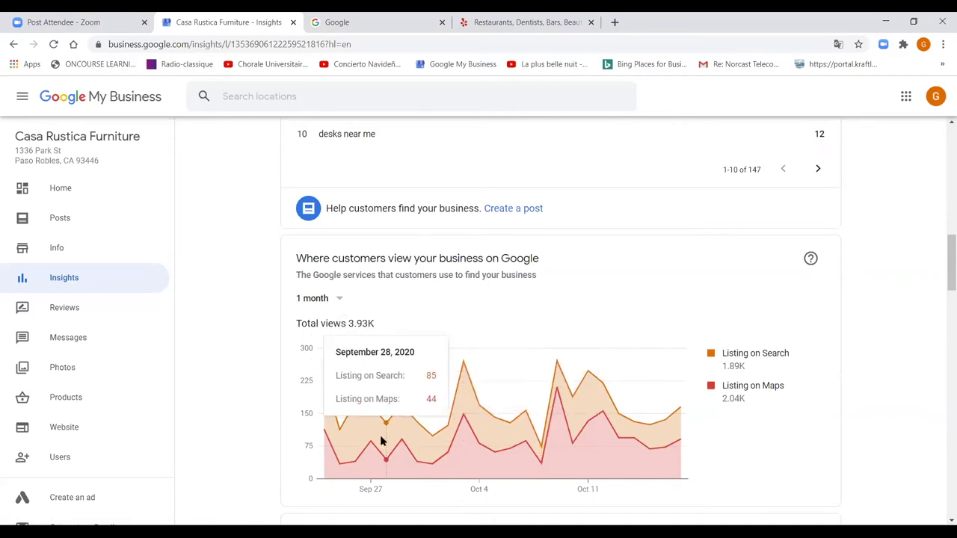
pyautogui.scroll(-5, 380, 441)
pyautogui.scroll(-8, 381, 442)
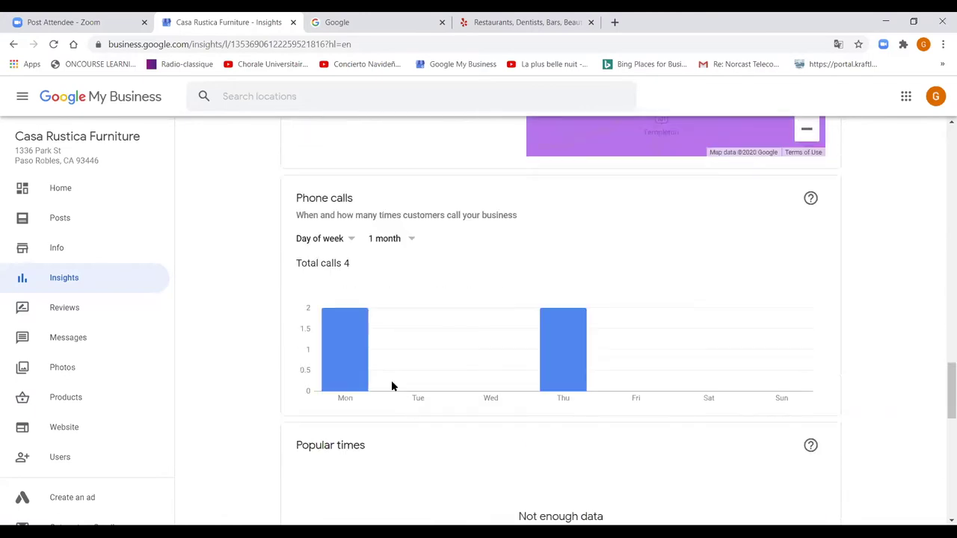
pyautogui.scroll(-6, 556, 430)
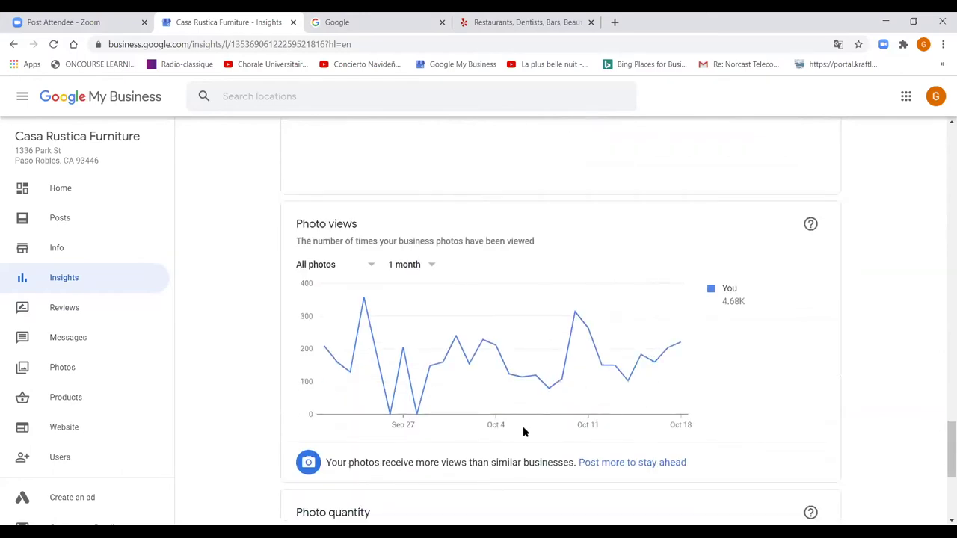
pyautogui.scroll(-4, 524, 427)
pyautogui.scroll(7, 523, 431)
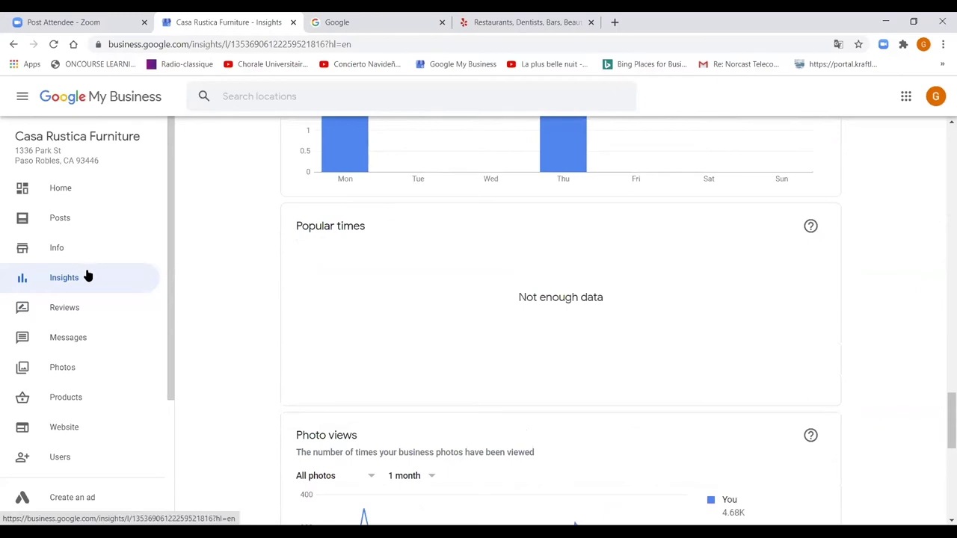
pyautogui.scroll(15, 211, 223)
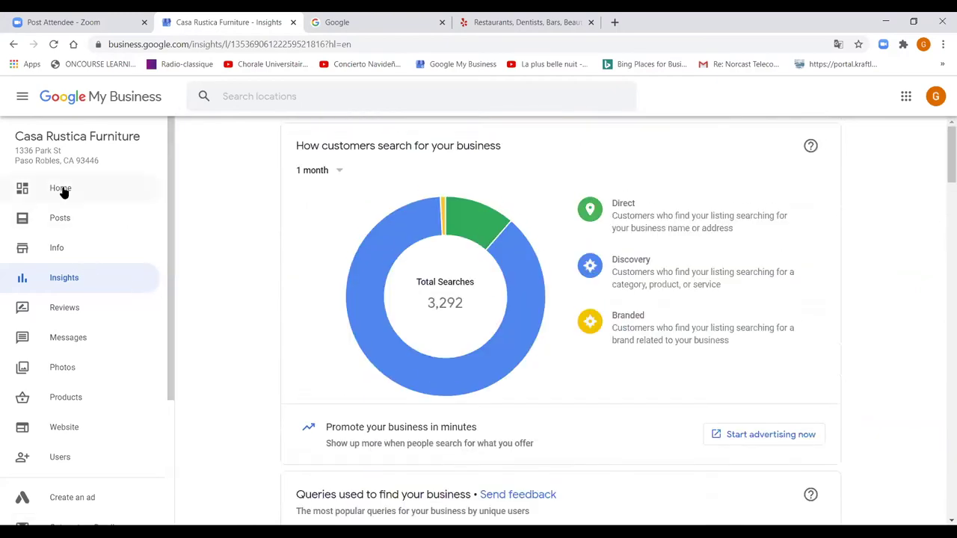
# - Open the Home dashboard and scroll down to its footer and back up
pyautogui.click(59, 190)
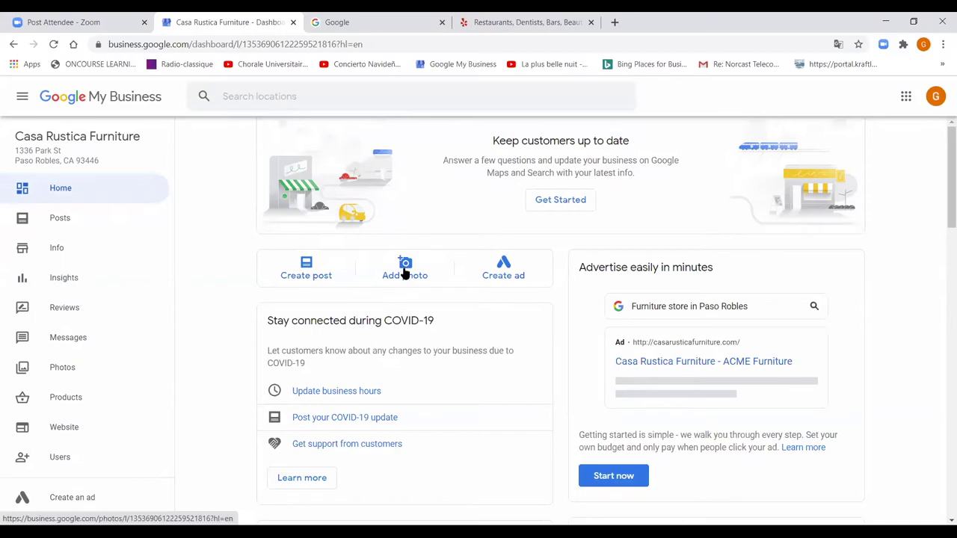
pyautogui.scroll(-2, 474, 330)
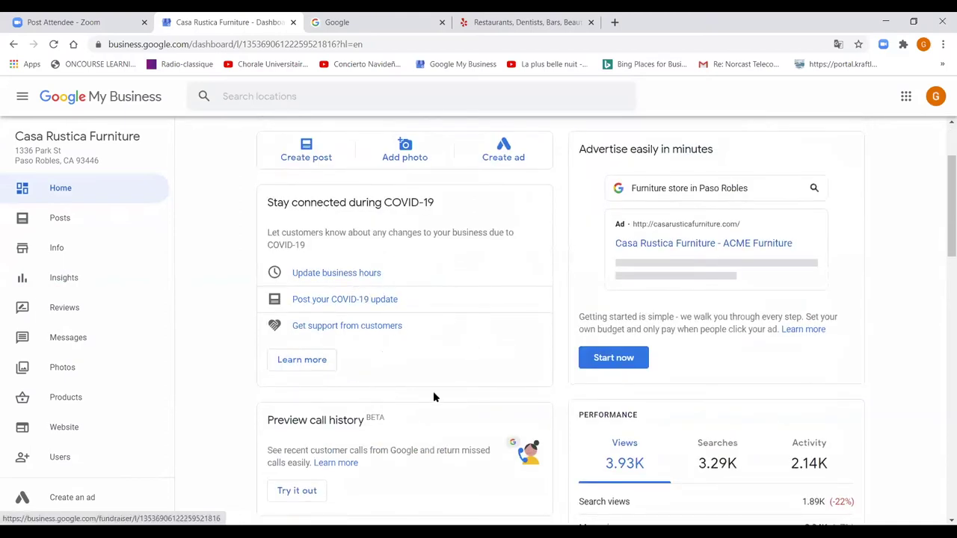
pyautogui.scroll(-3, 414, 359)
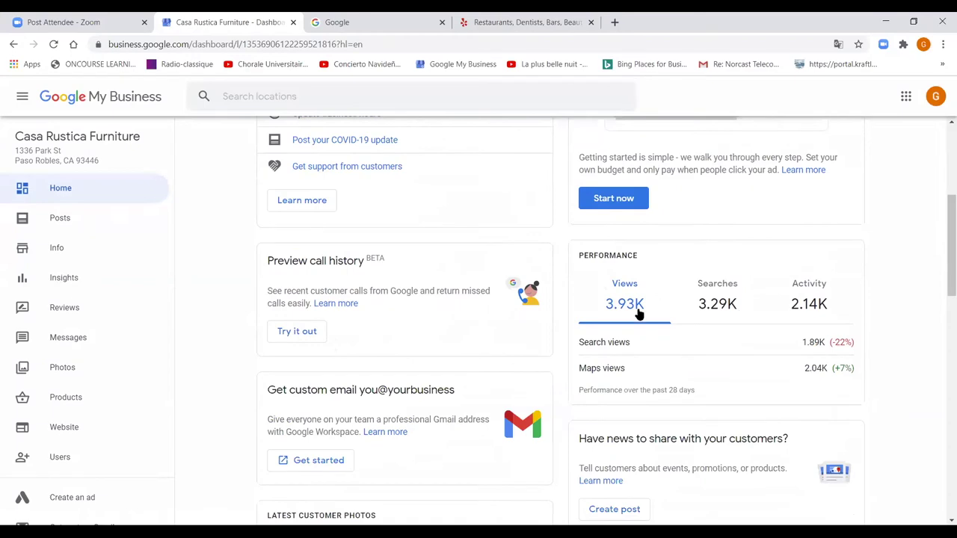
pyautogui.scroll(-6, 688, 361)
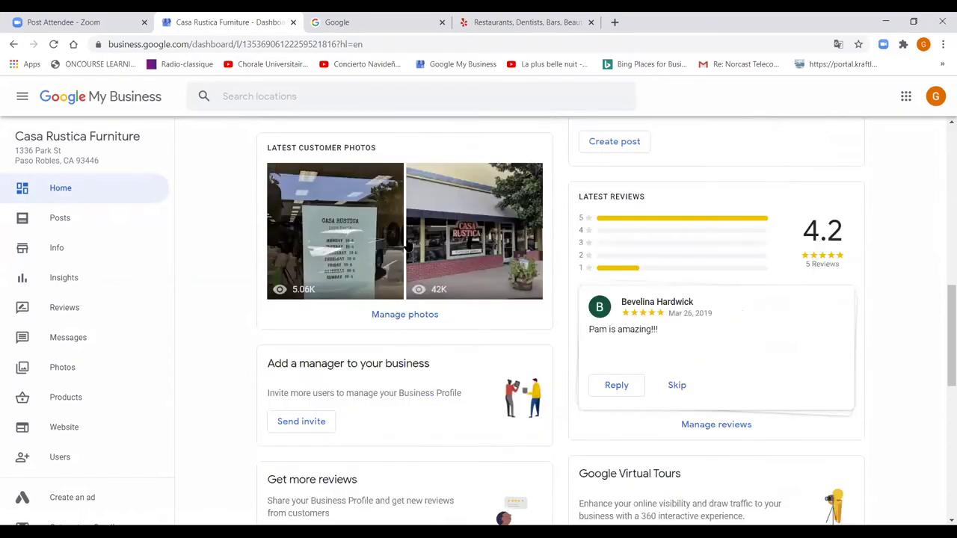
pyautogui.scroll(-1, 451, 373)
pyautogui.scroll(-8, 451, 373)
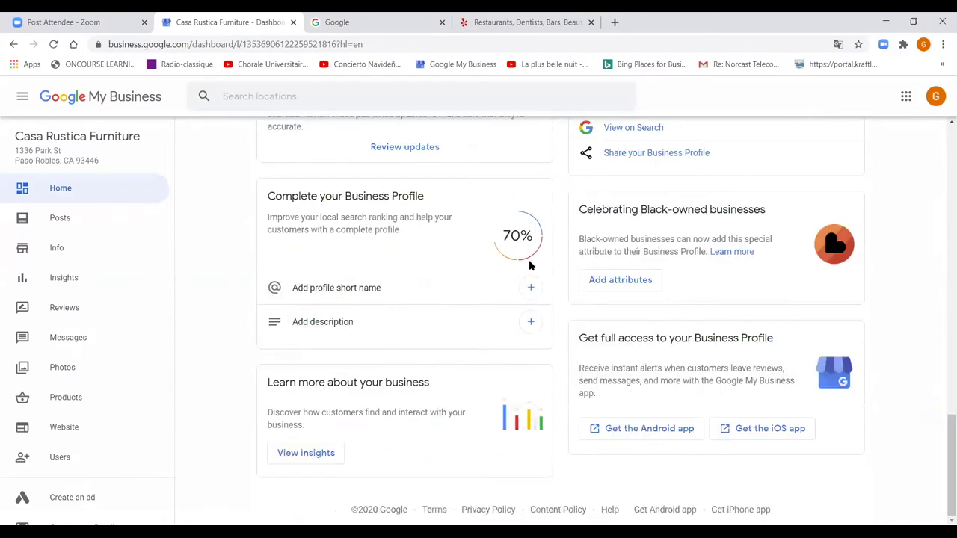
pyautogui.scroll(10, 529, 259)
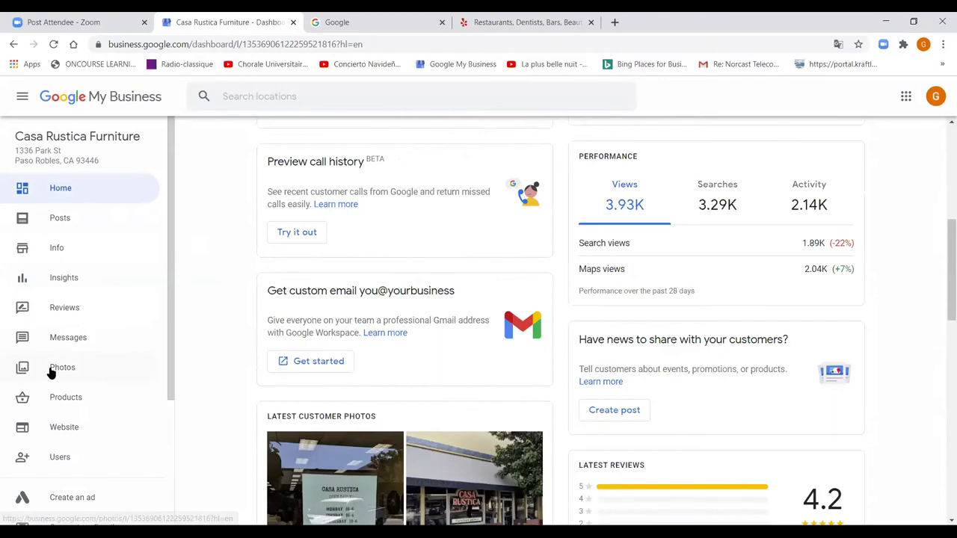
# - In Photos, view the Casa Rustica window photo, then open the opening-hours sign photo
pyautogui.click(50, 372)
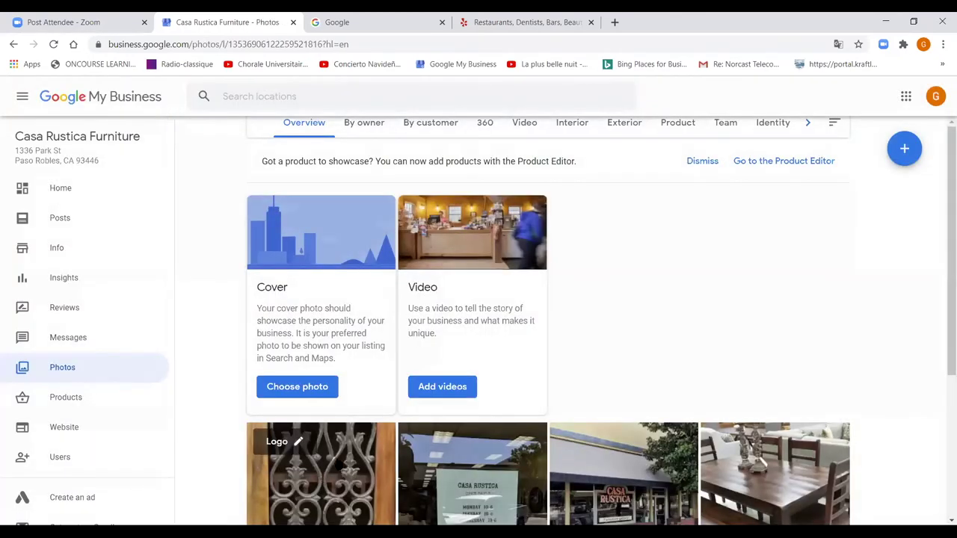
pyautogui.scroll(-3, 477, 416)
pyautogui.click(478, 416)
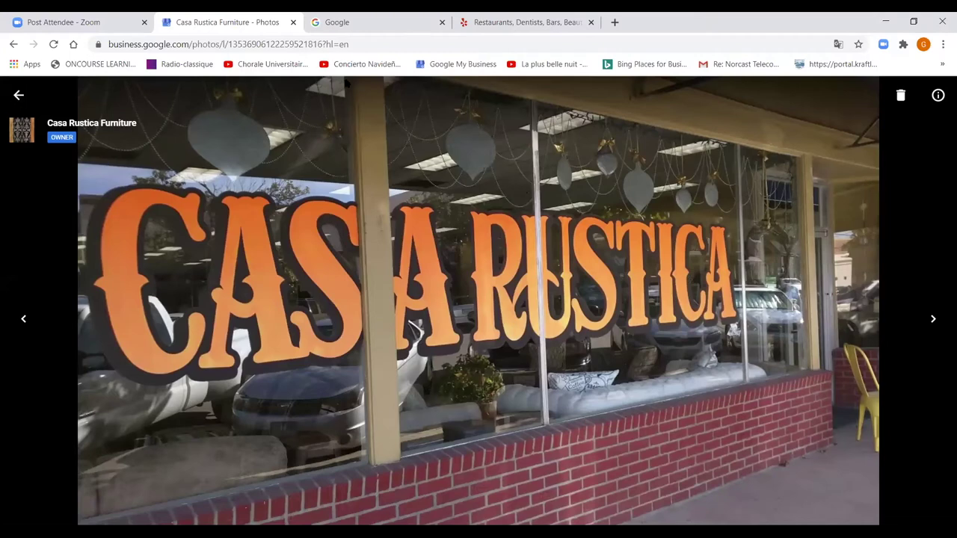
pyautogui.click(19, 95)
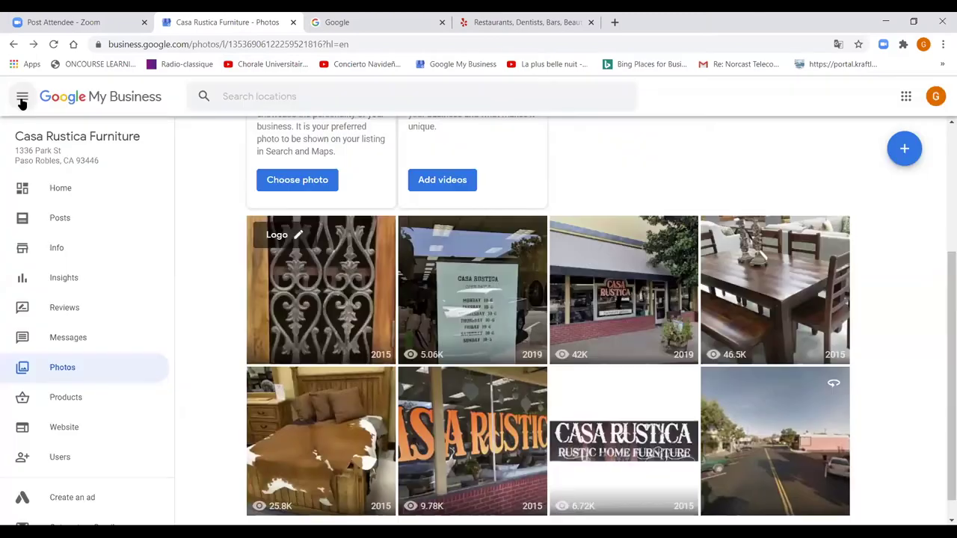
pyautogui.click(453, 288)
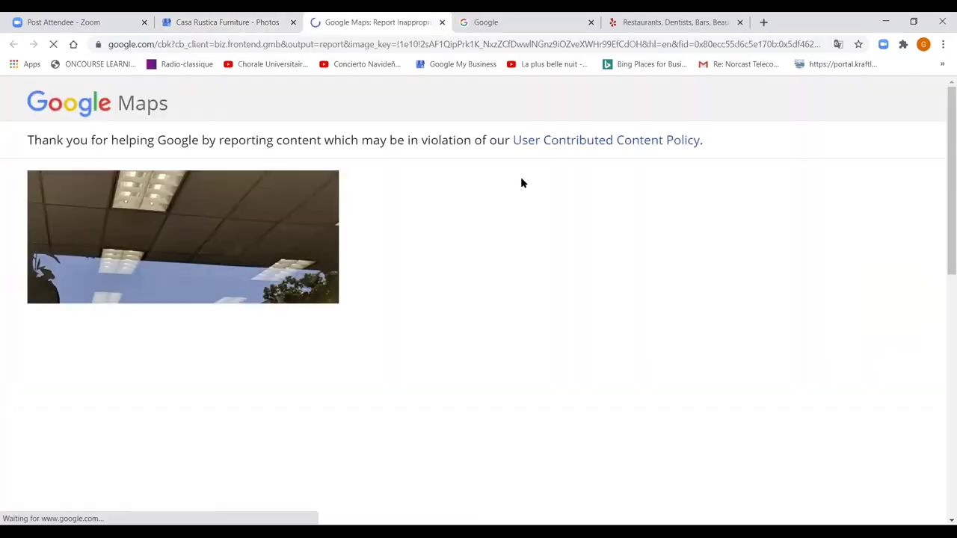
# - Scroll through the sign photo's report form, close it unsubmitted, and return to the photo grid
pyautogui.scroll(-3, 215, 332)
pyautogui.scroll(-4, 215, 332)
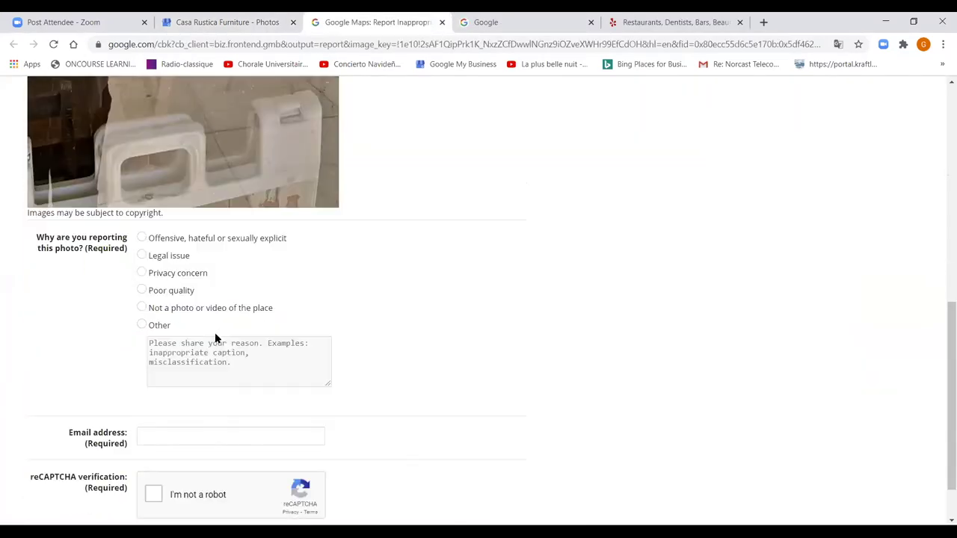
pyautogui.scroll(-1, 209, 321)
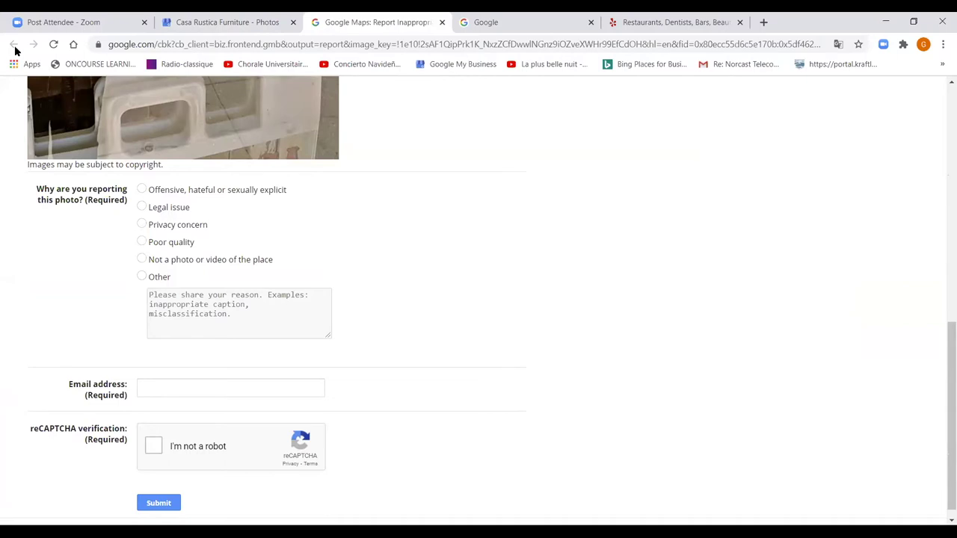
pyautogui.scroll(4, 502, 302)
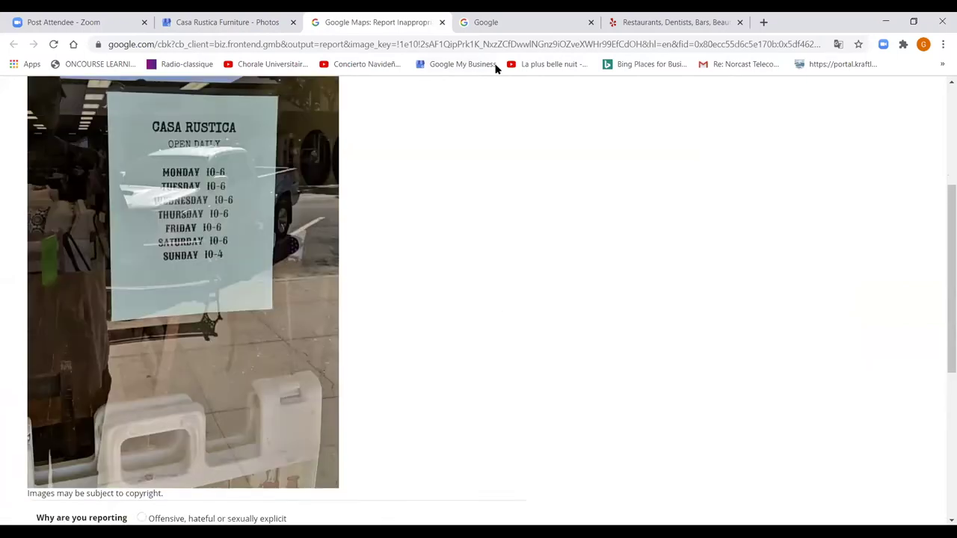
pyautogui.click(442, 22)
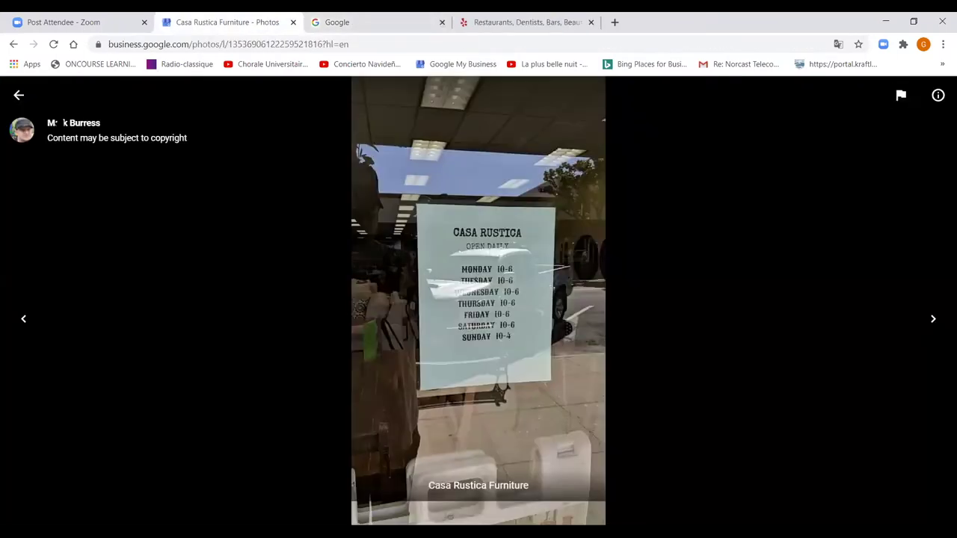
pyautogui.click(19, 95)
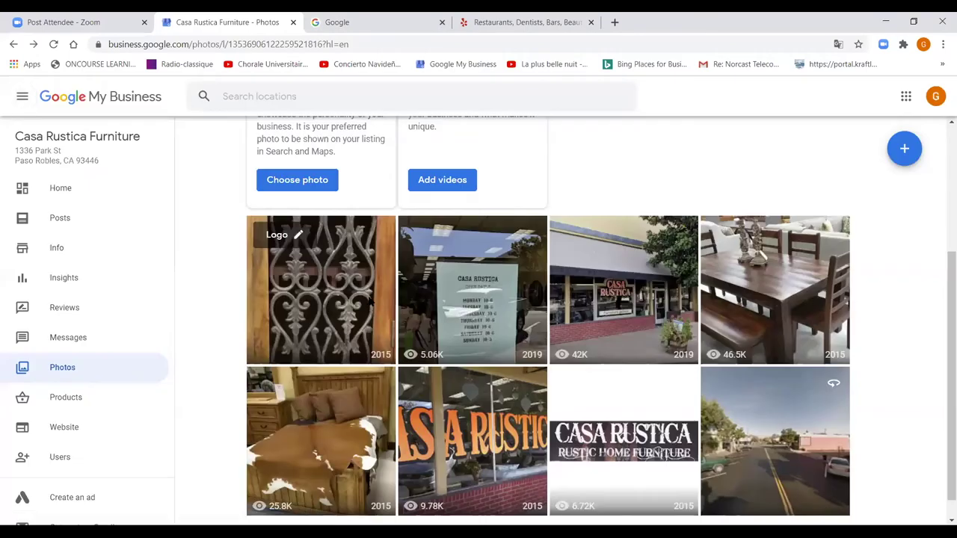